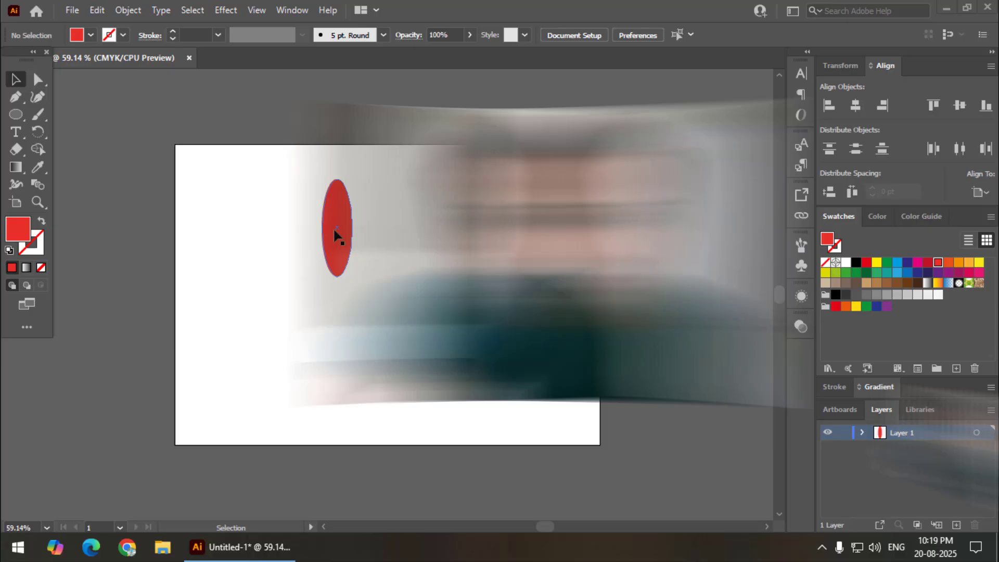
- Move the red ellipse slightly up near the artboard's upper edge and apply a radial repeat to it
left_click(366, 244)
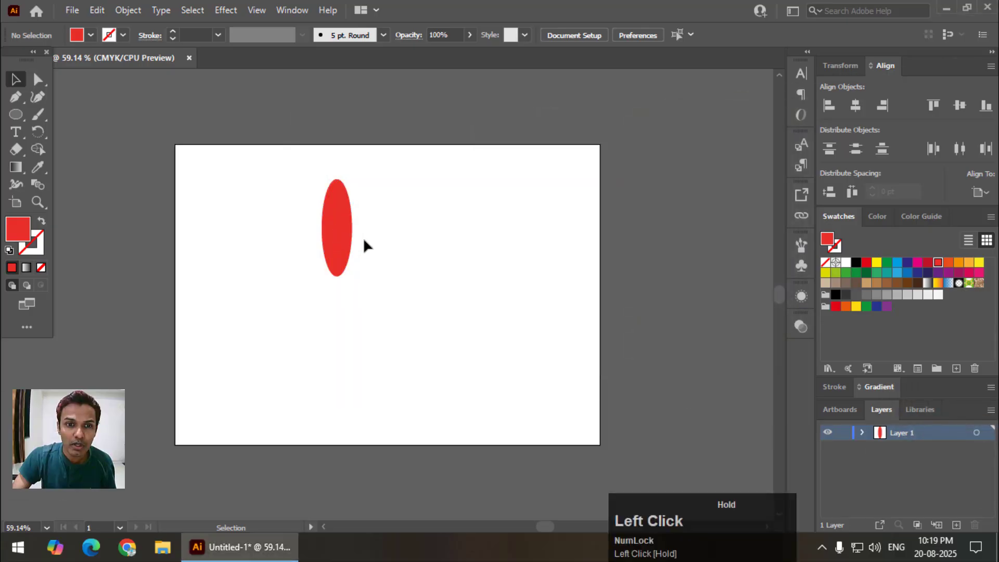
left_click_drag(344, 245, 343, 199)
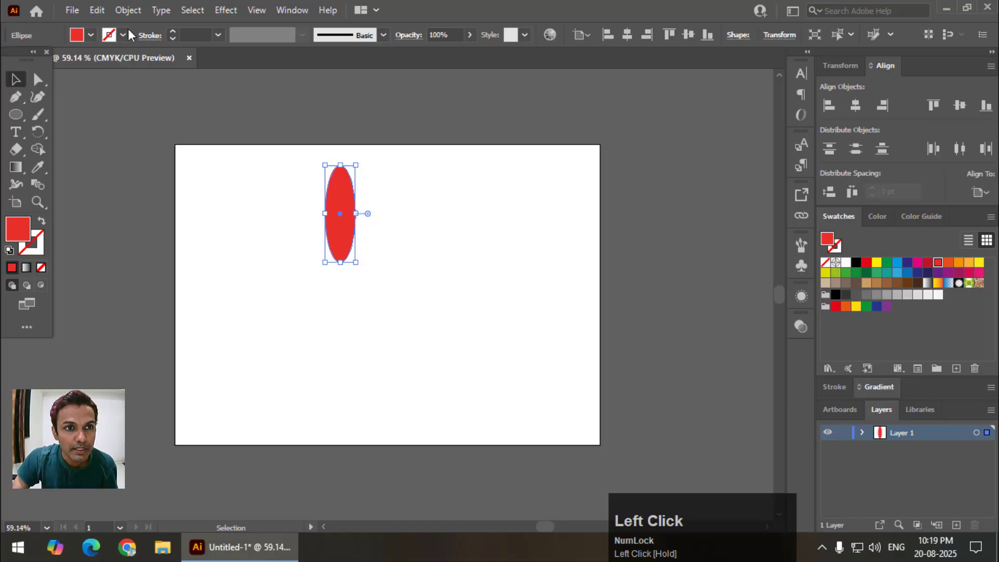
left_click(127, 11)
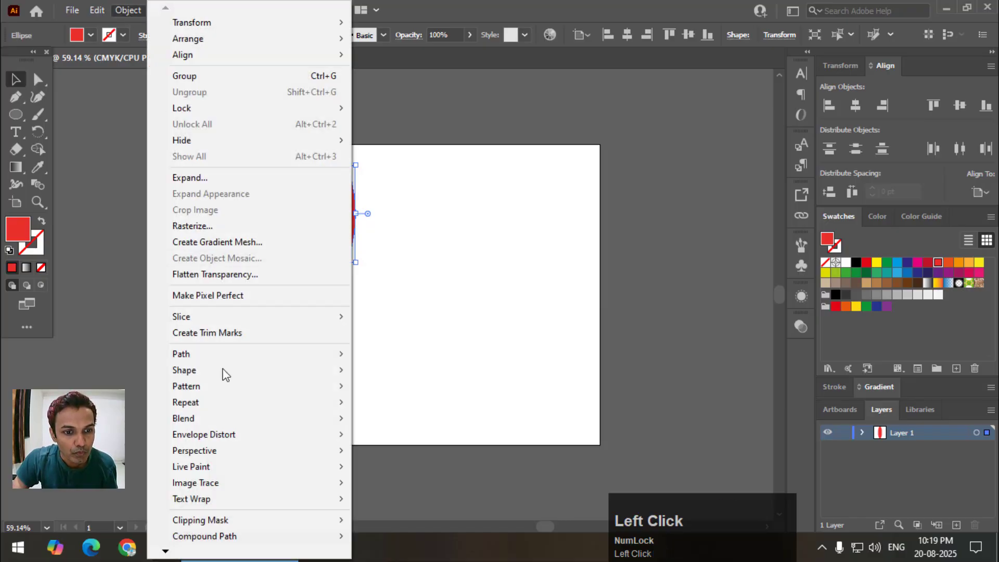
mouse_move(217, 406)
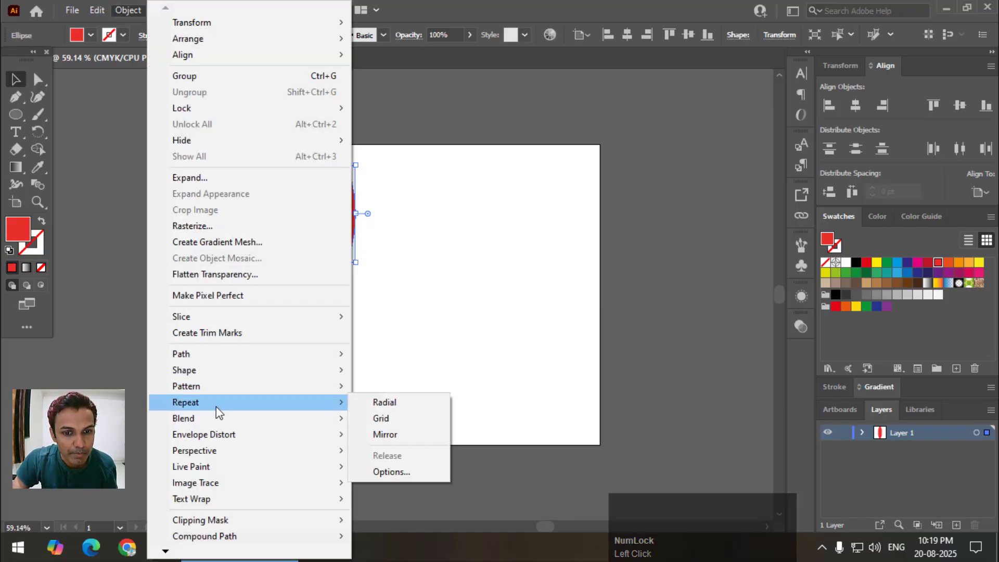
left_click(399, 406)
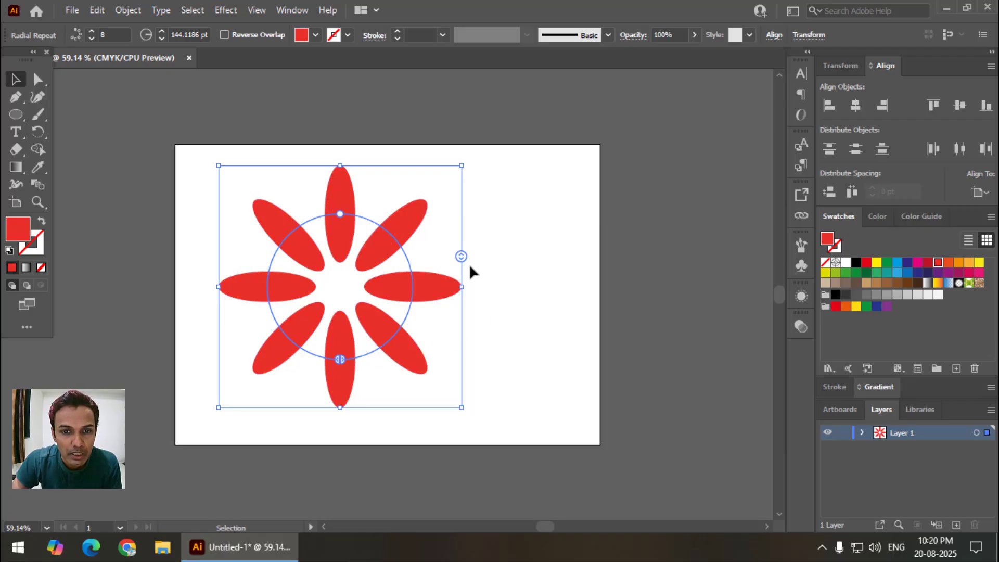
- Adjust the radial repeat to 11 instances and reduce its radius to about 126.5 pt, rotating the petals slightly
left_click_drag(461, 255, 461, 219)
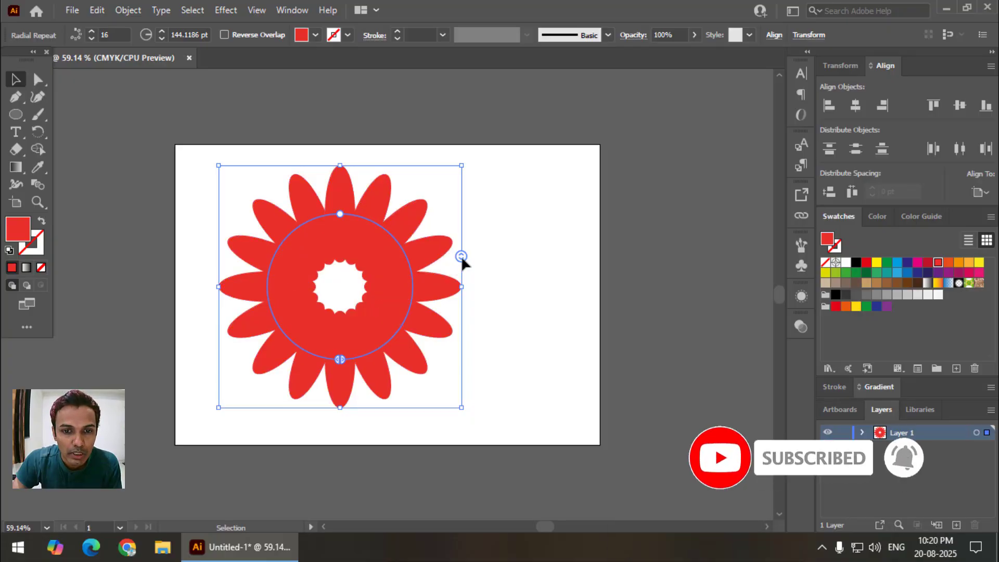
left_click_drag(461, 257, 465, 316)
left_click_drag(455, 257, 461, 212)
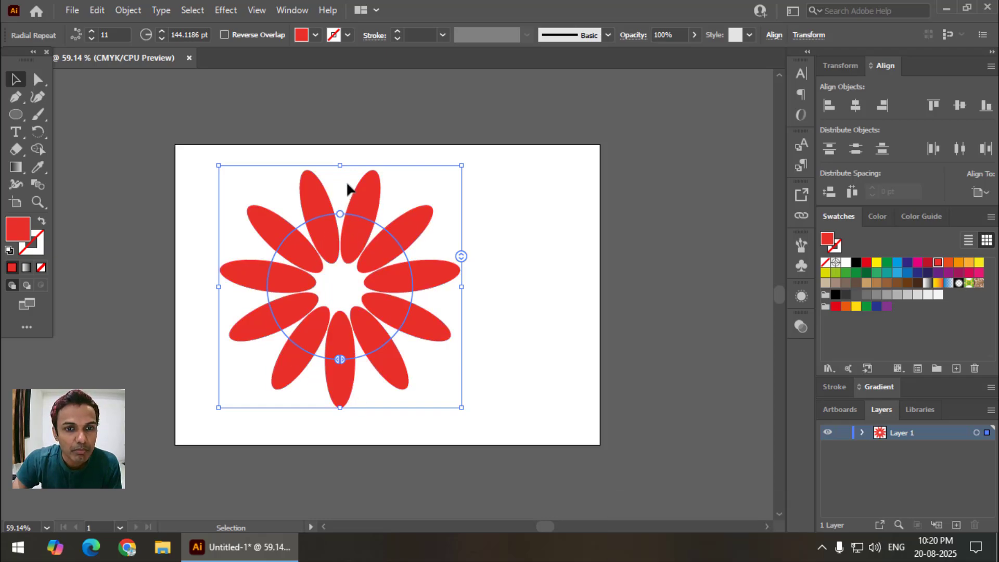
left_click_drag(339, 214, 356, 229)
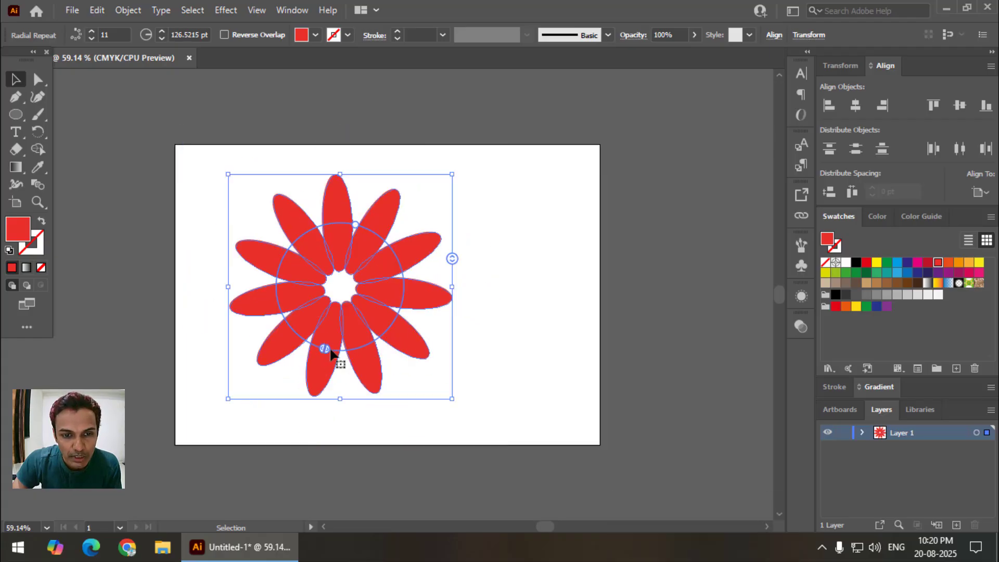
- Try hiding part of the radial repeat's petals with 15 instances, and restore the full circle
left_click_drag(319, 349, 291, 248)
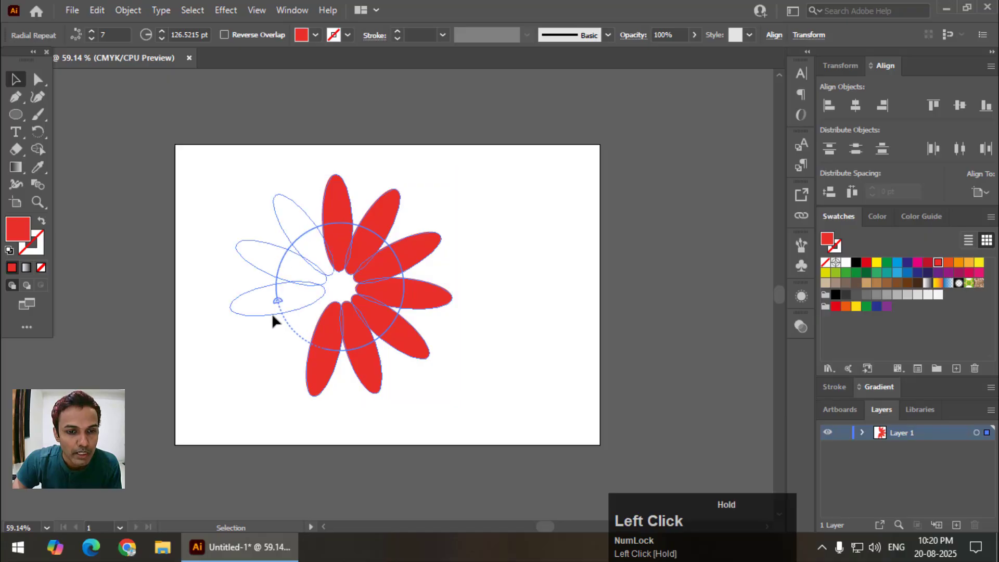
left_click_drag(305, 345, 305, 346)
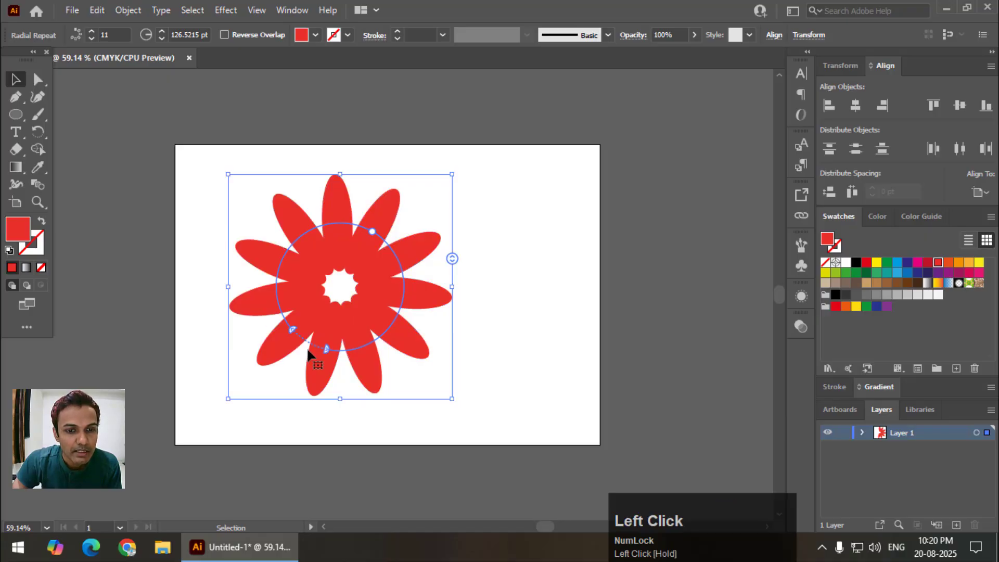
left_click_drag(451, 257, 450, 230)
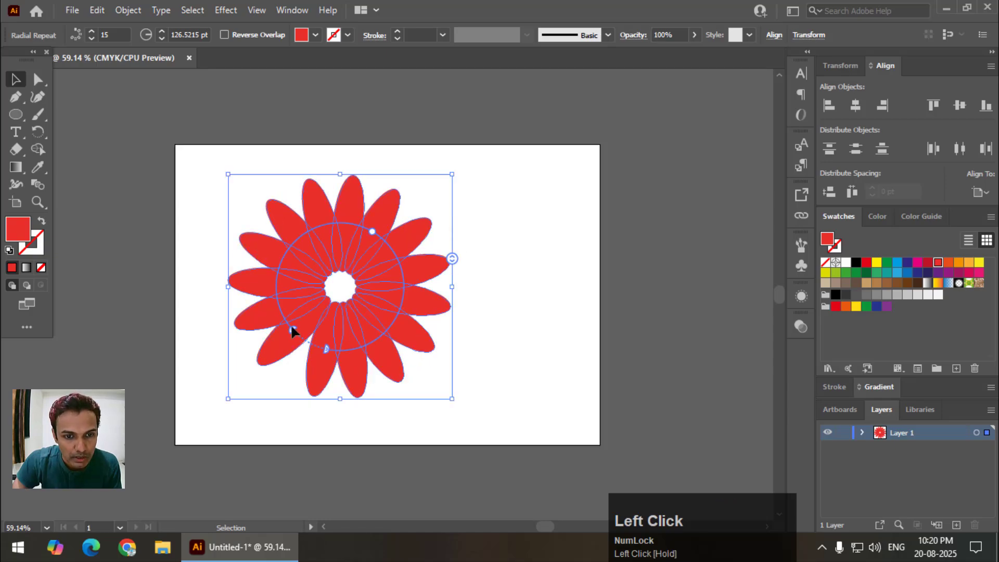
left_click_drag(292, 330, 322, 348)
- Set the radial repeat to 18 instances and enlarge its radius to about 153.6 pt
left_click_drag(452, 260, 449, 311)
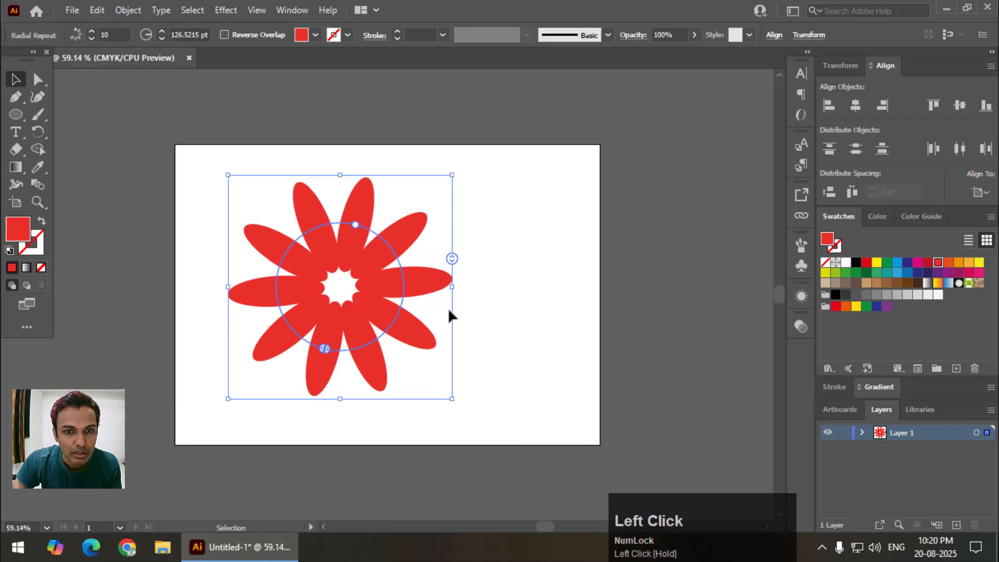
mouse_move(452, 258)
left_mouse_down()
mouse_move(448, 194)
mouse_move(448, 297)
mouse_move(452, 239)
left_mouse_up()
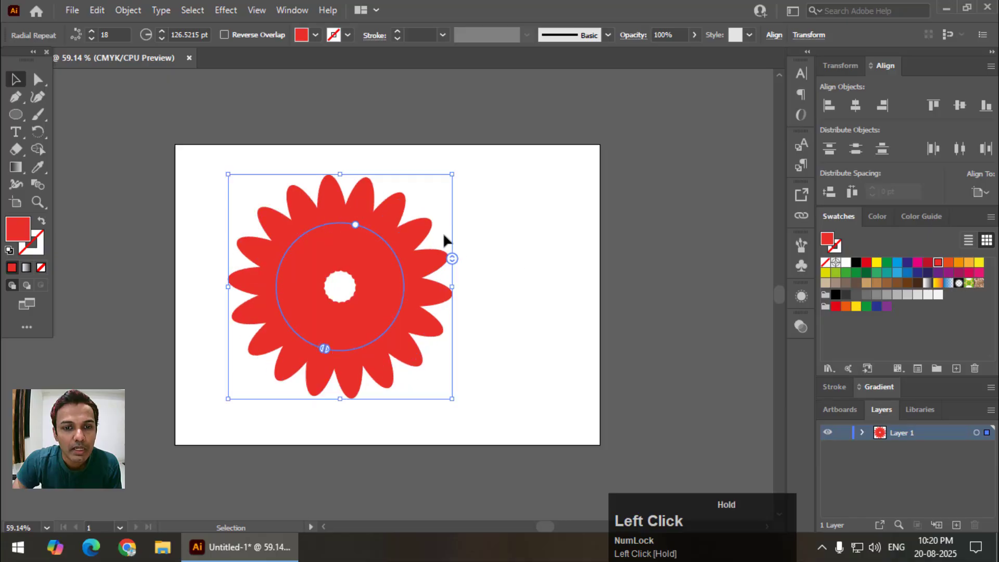
left_click_drag(355, 224, 370, 215)
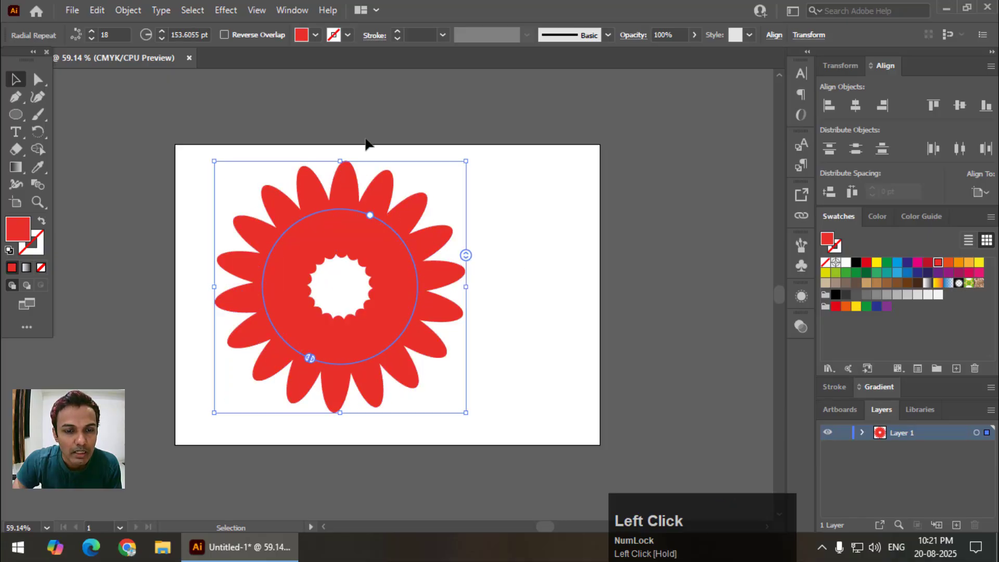
- Reposition the whole radial flower within the left half of the artboard, vertically centred
left_click(366, 143)
left_click(398, 263)
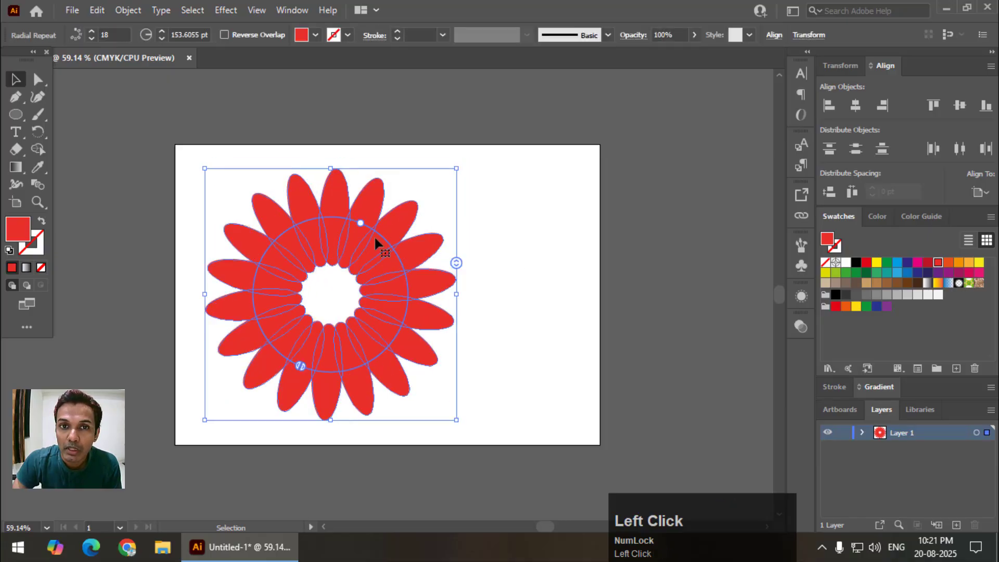
left_click_drag(356, 240, 367, 230)
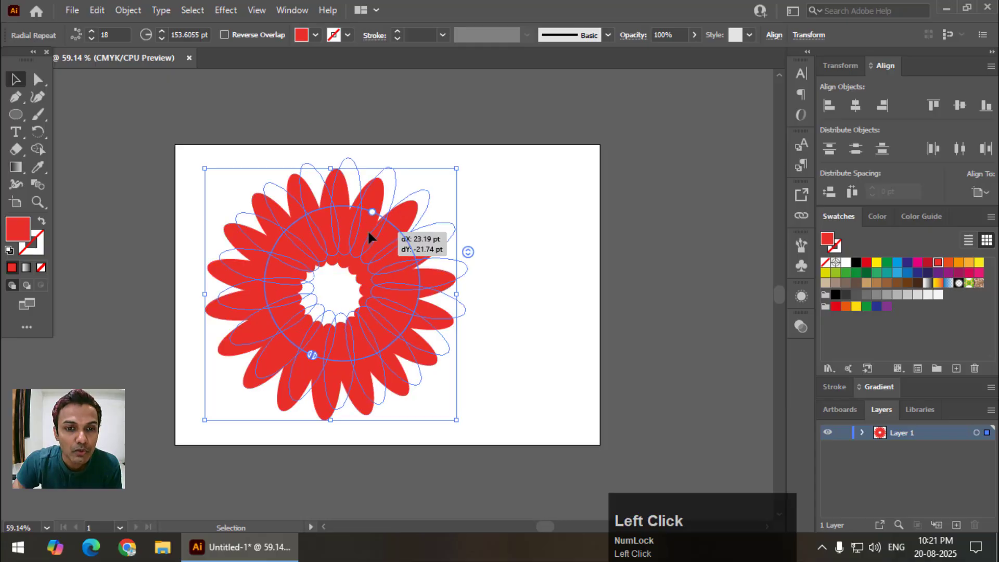
left_click(390, 106)
left_click_drag(376, 168, 370, 188)
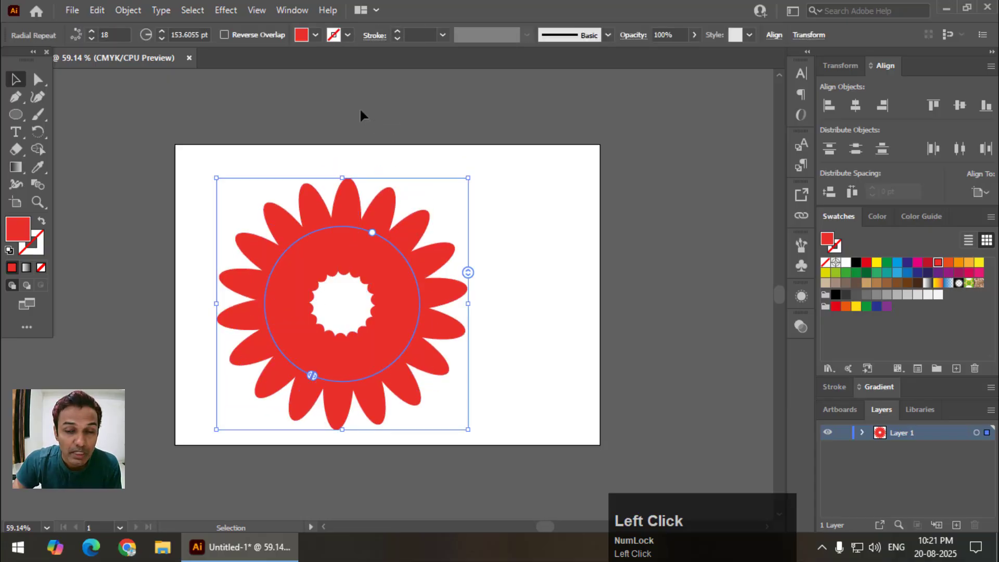
left_click_drag(375, 224, 367, 207)
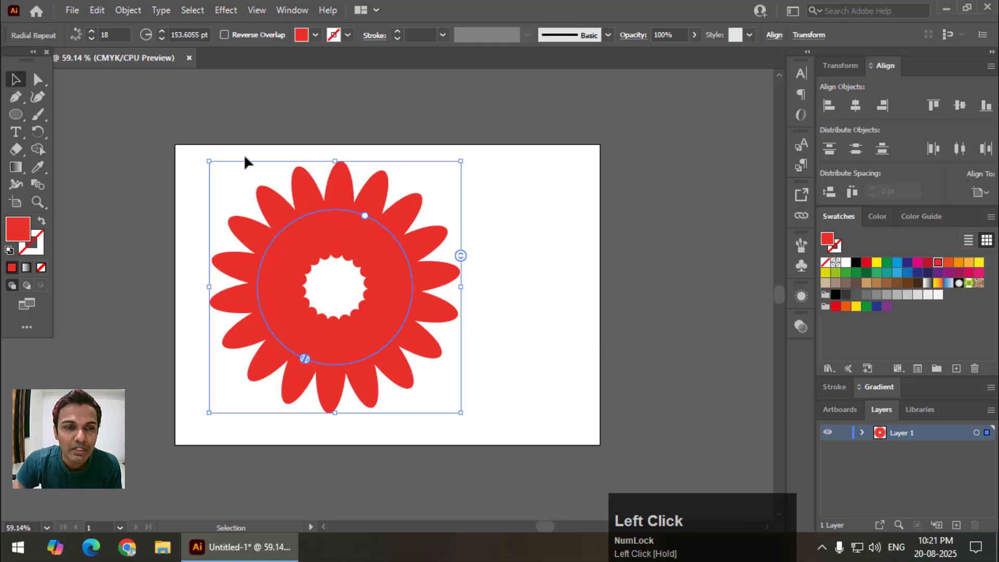
- Expand the radial repeat flower into regular editable shapes and deselect it
left_click(127, 10)
left_click(216, 179)
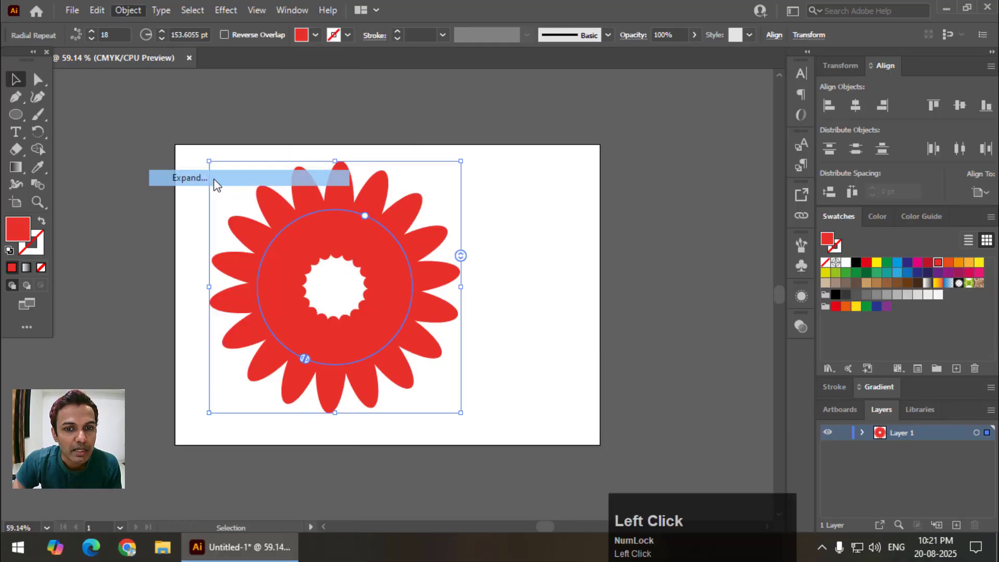
left_click(483, 357)
left_click(506, 239)
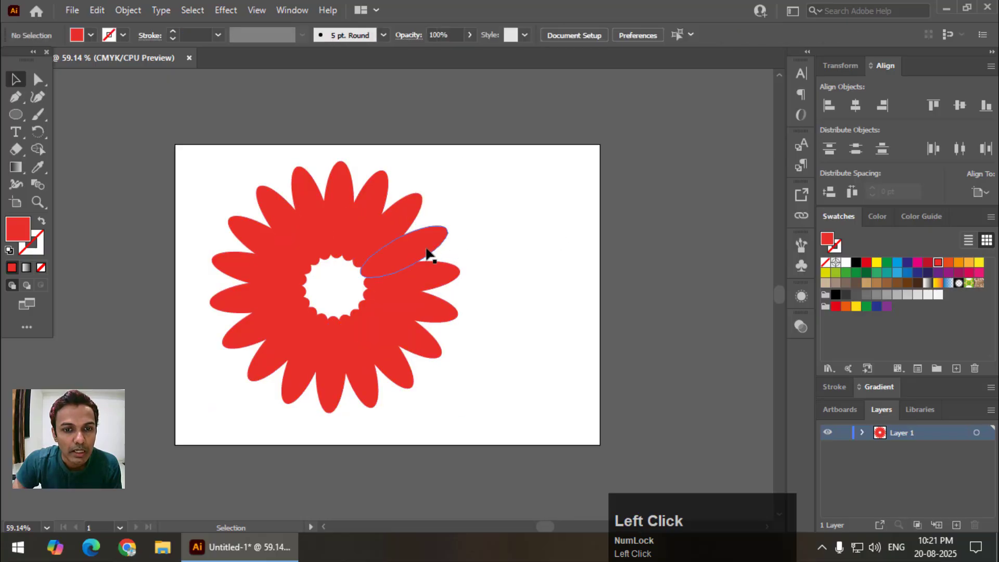
- Ungroup the expanded flower so each petal can be selected on its own
left_click(426, 249)
right_click(427, 253)
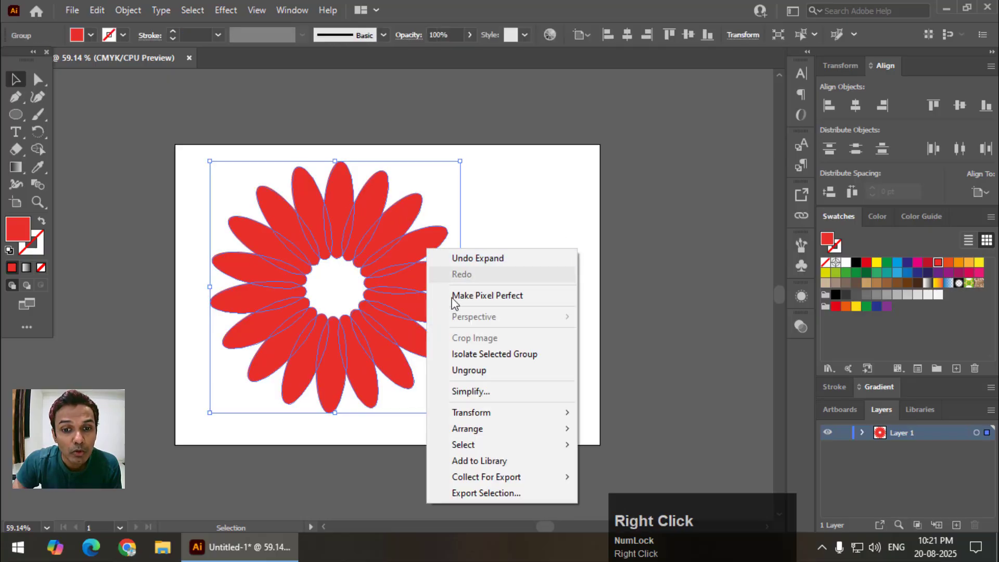
left_click(468, 375)
left_click(564, 176)
- Try moving two upper-right petals away from the flower individually, and undo both moves
left_click_drag(435, 243, 509, 218)
left_click_drag(411, 219, 444, 204)
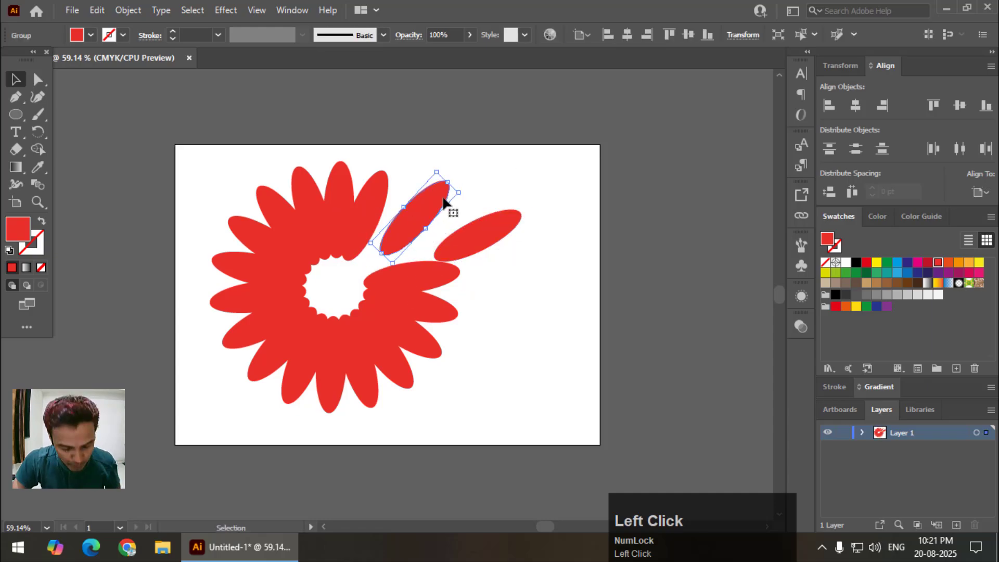
key("ctrl+z")
key("ctrl+z")
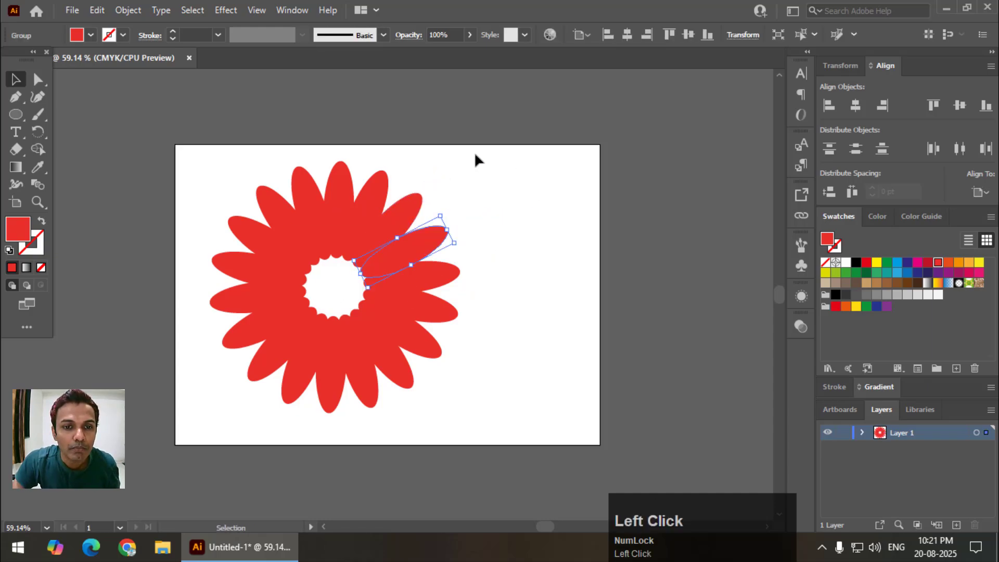
- Select all the petals and lower their opacity to make the overlaps show through
left_click(475, 159)
left_click_drag(487, 148, 204, 414)
left_click(469, 34)
left_click_drag(446, 54, 449, 52)
left_click(506, 130)
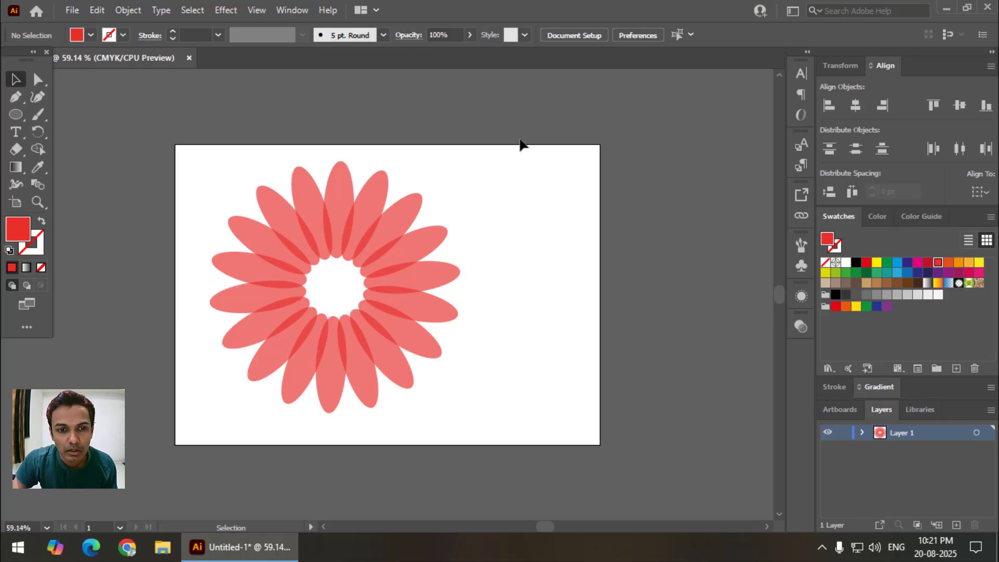
- Delete the flower and draw a narrow, upright red rectangle in the artboard's upper-left corner
left_click_drag(497, 134, 205, 448)
key("Delete")
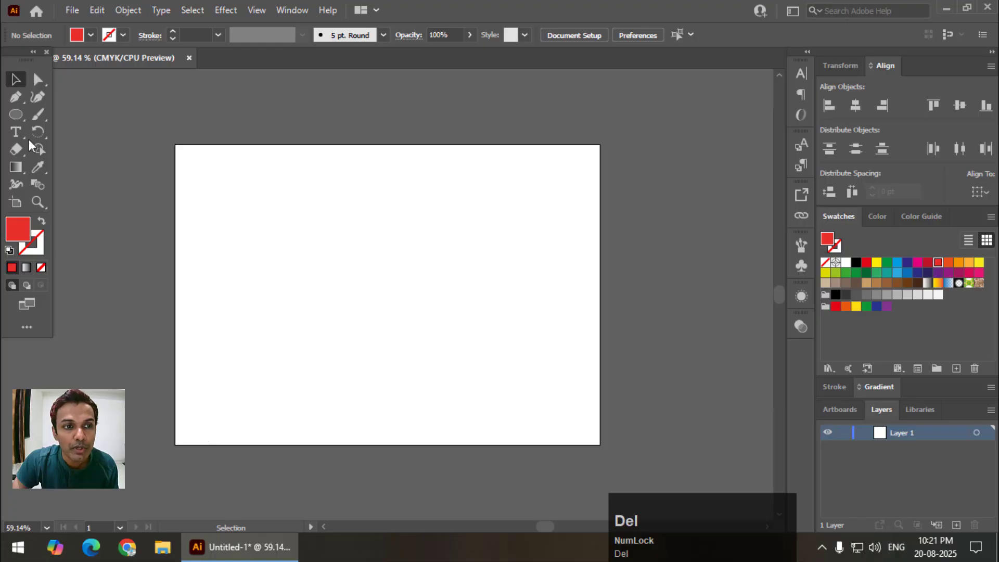
left_click_drag(13, 111, 61, 119)
left_click_drag(188, 157, 215, 218)
key("v")
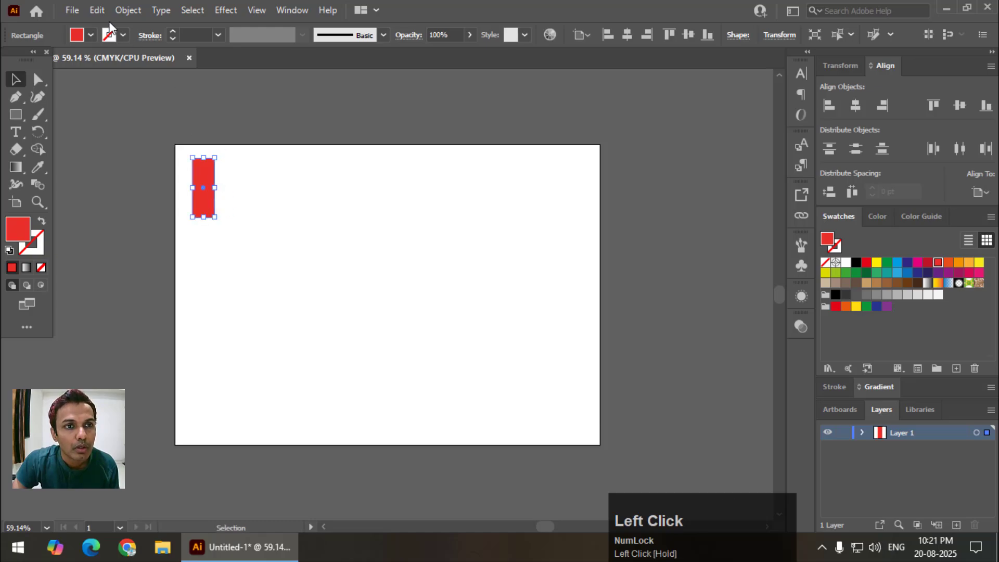
- Apply a grid repeat to the rectangle and extend it to the artboard's right edge and down to four rows
left_click(117, 10)
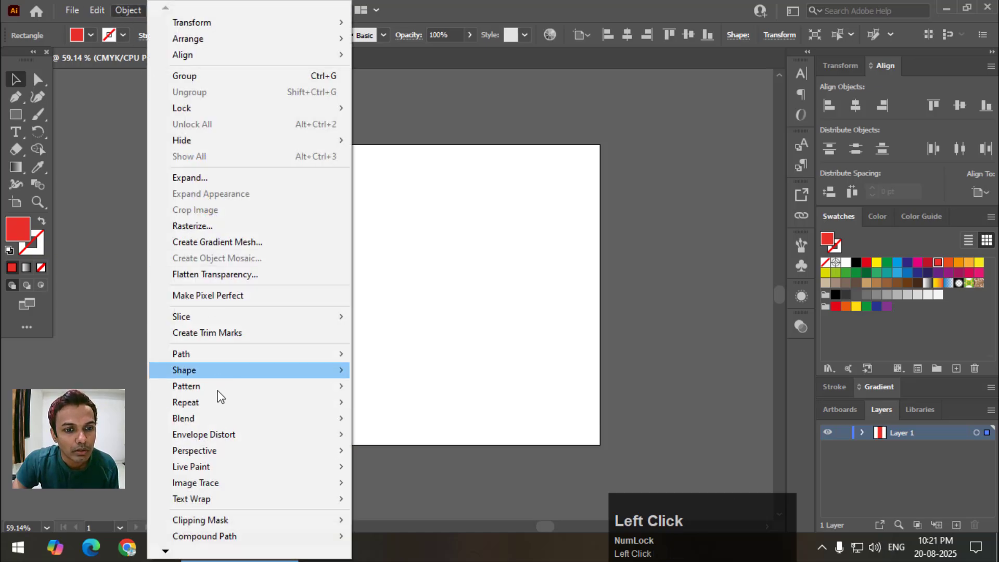
mouse_move(222, 407)
left_click(403, 416)
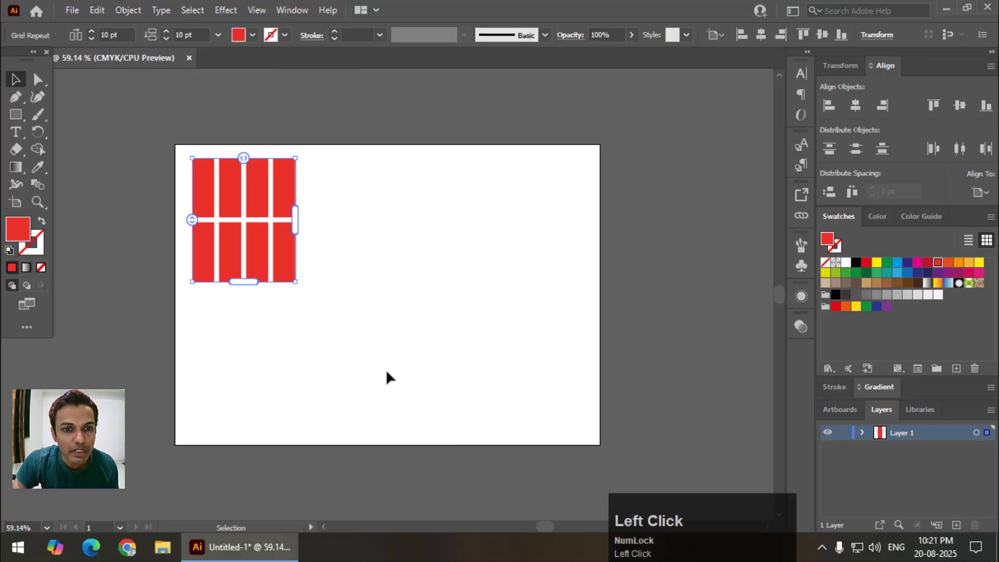
left_click_drag(298, 217, 600, 218)
left_click_drag(403, 276, 400, 414)
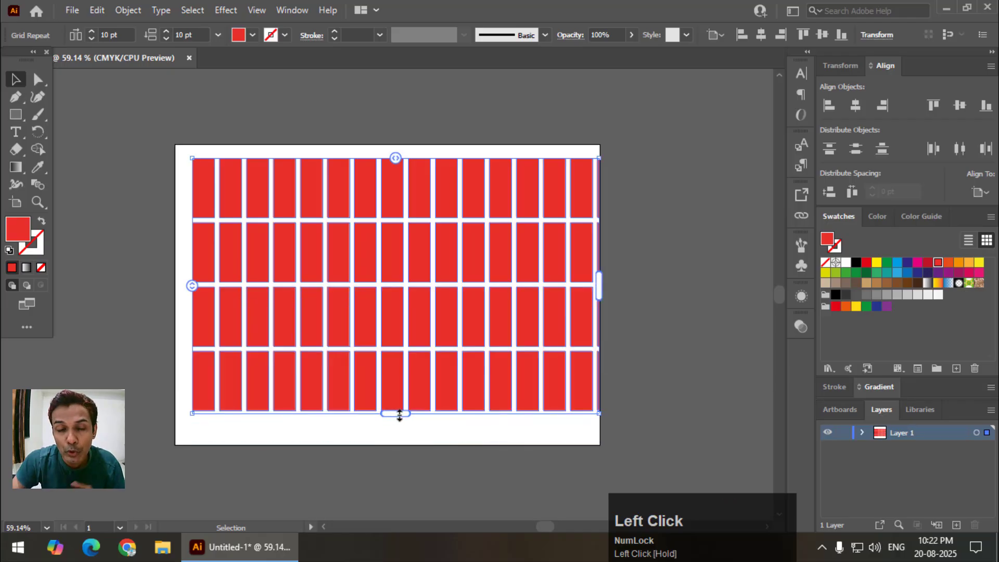
- Delete the rectangle grid repeat from the artboard
left_click(629, 172)
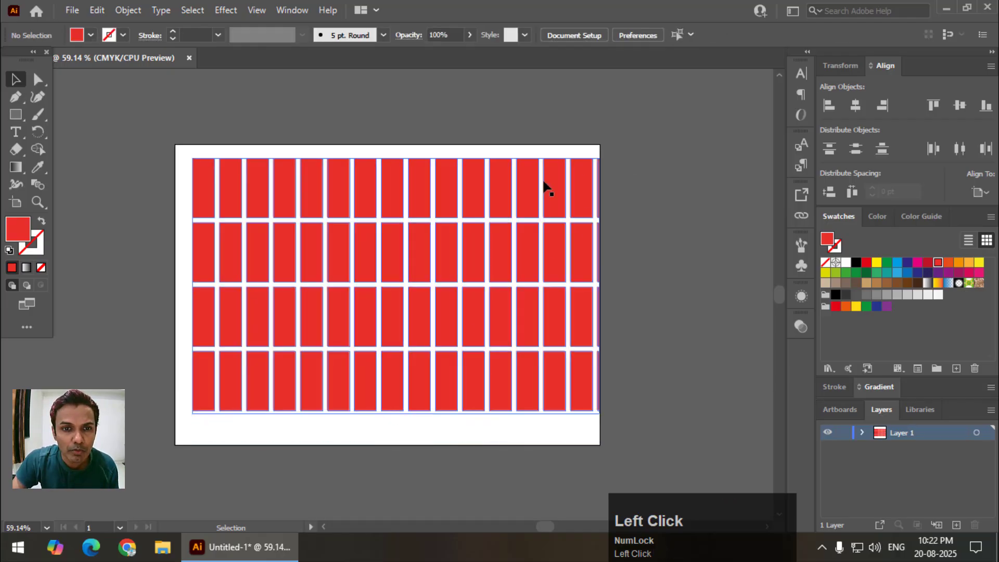
left_click(533, 185)
key("Delete")
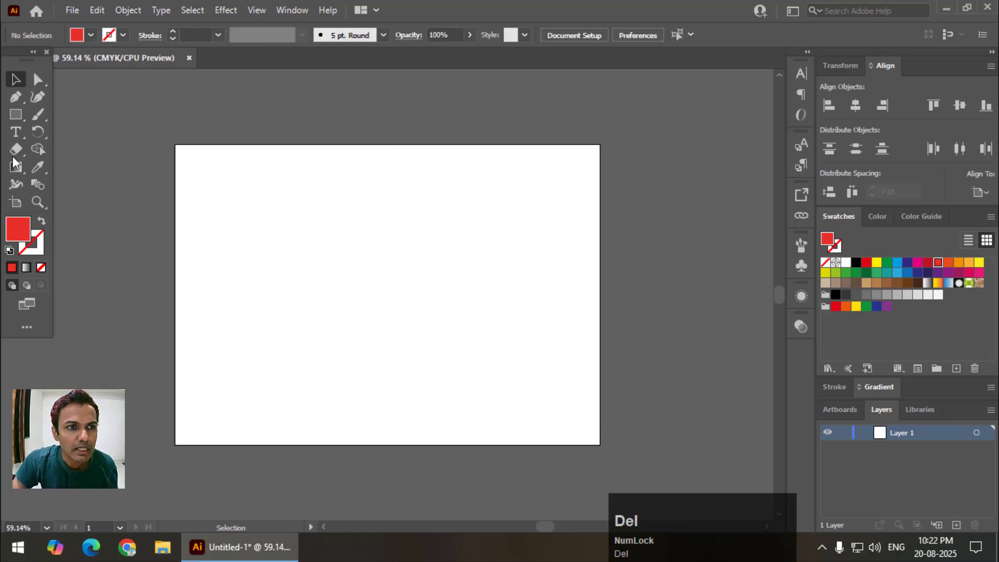
- Draw a cluster of three red hexagons of different sizes in the artboard's upper-left corner with the Polygon tool
left_click_drag(17, 113, 73, 156)
left_click(82, 150)
left_click_drag(181, 158, 246, 220)
left_click(15, 79)
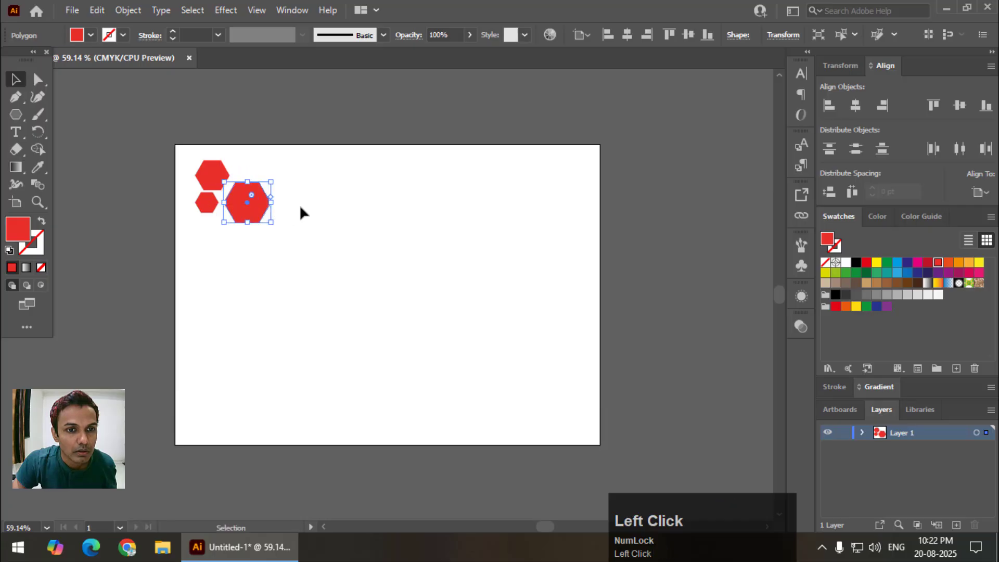
- Duplicate the smallest hexagon diagonally down and to the right, beside the large hexagon's lower-left edge
left_click(300, 208)
left_click(210, 210)
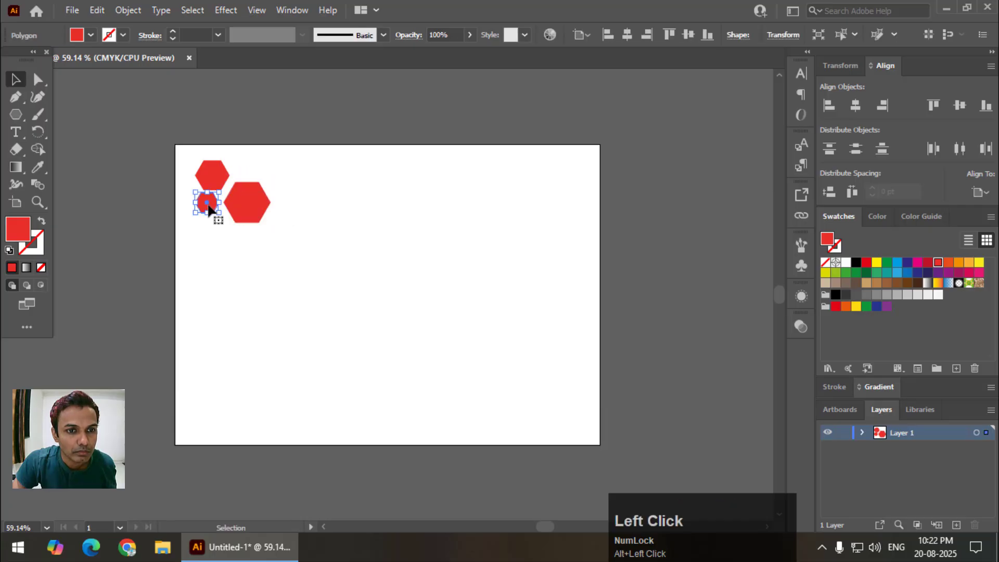
left_click_drag(208, 208, 228, 229)
left_click(286, 187)
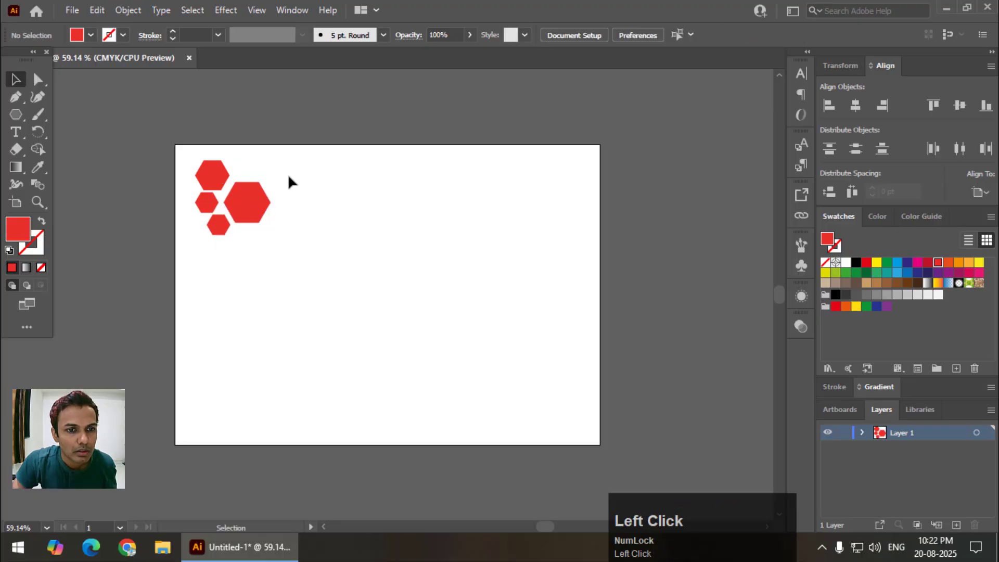
- Duplicate the large hexagon directly below itself and place smaller hexagon copies beneath the small ones
left_click_drag(258, 201, 265, 242)
left_click(244, 227)
left_click_drag(227, 234, 219, 258)
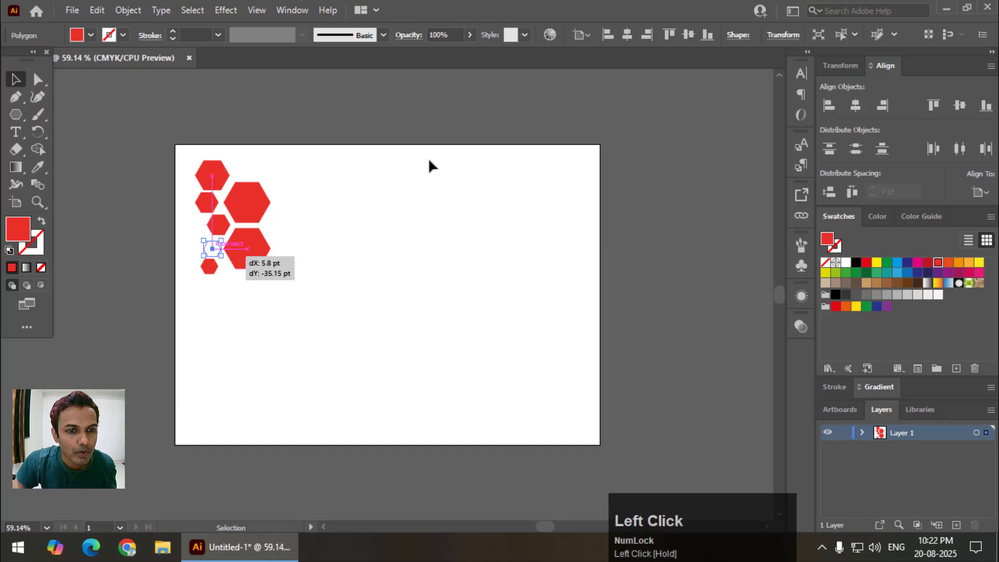
- Select all the red hexagons and turn them into a Grid repeat
left_click_drag(321, 134, 151, 342)
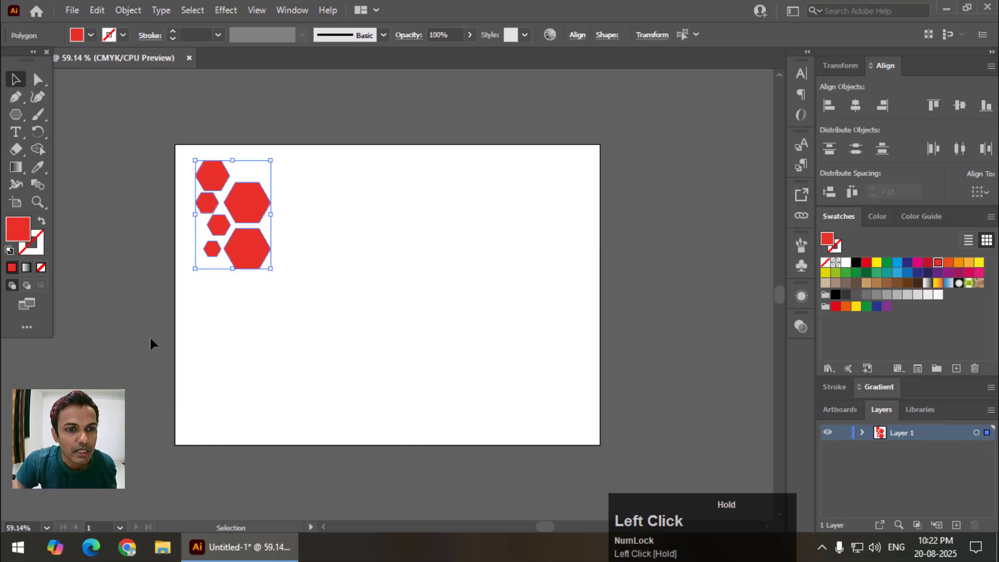
left_click(124, 10)
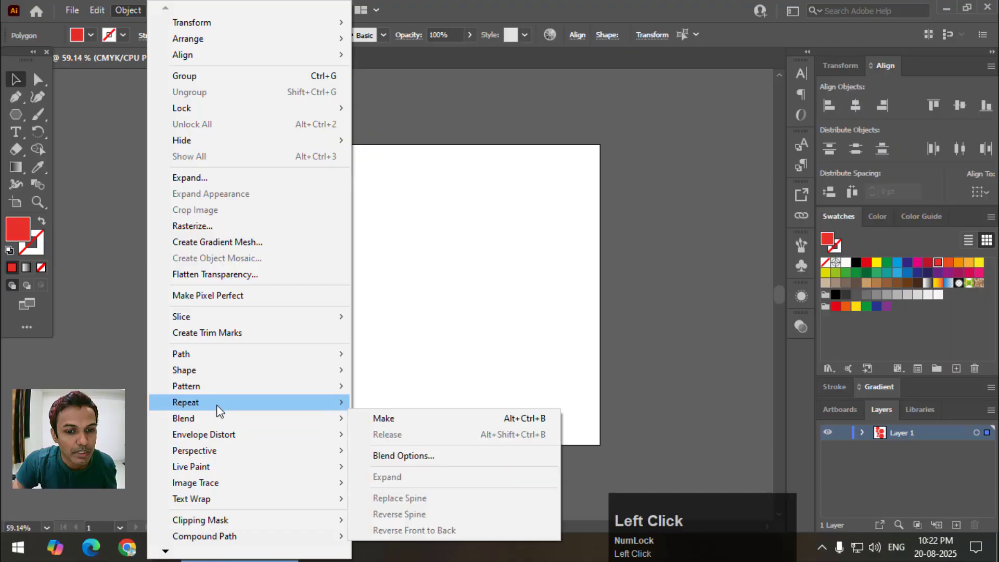
mouse_move(218, 411)
left_click(380, 416)
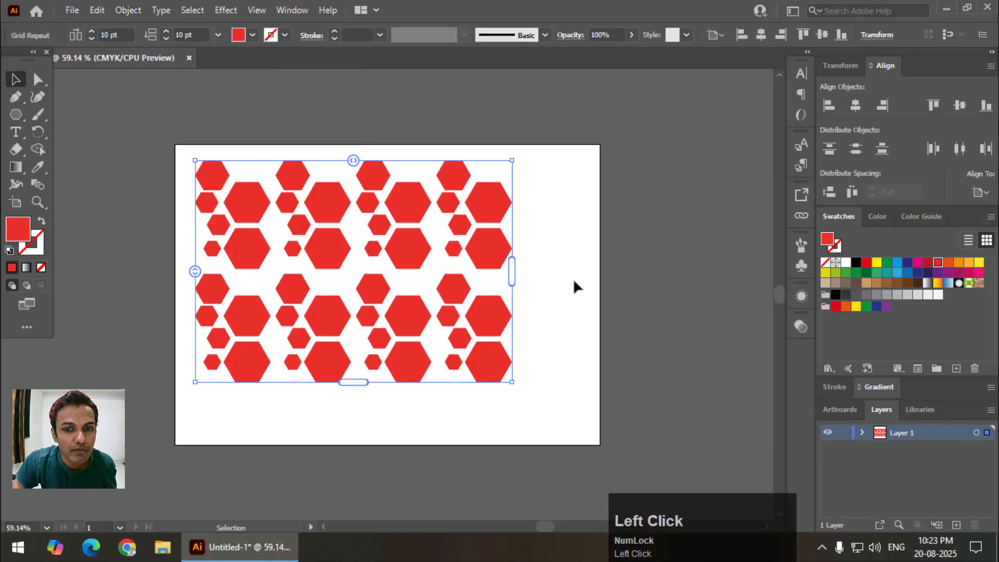
- Extend the hexagon repeat horizontally and vertically with more copies, and align it with the artboard's left and bottom edges
left_click_drag(512, 272, 599, 266)
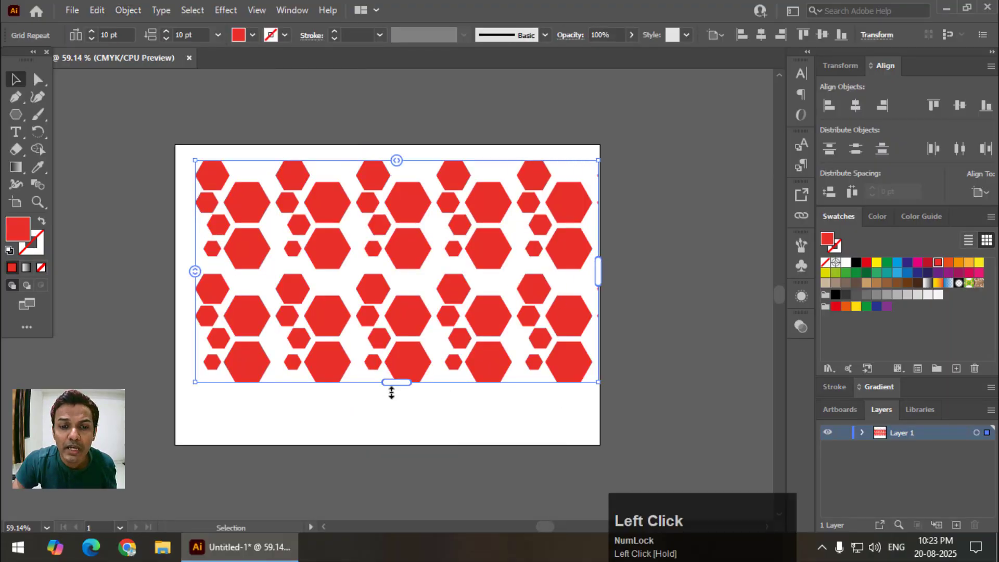
left_click_drag(402, 405, 404, 478)
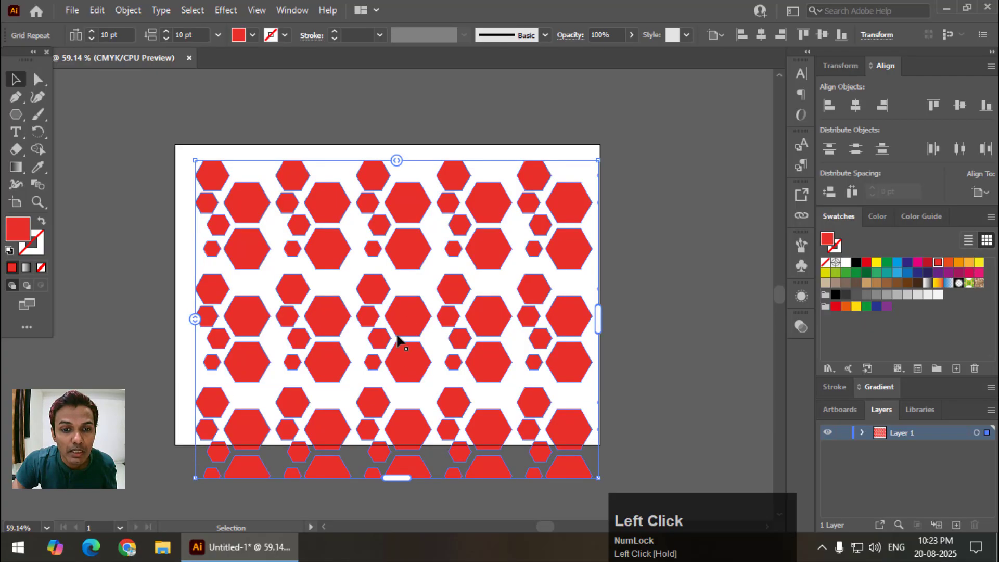
left_click_drag(409, 322, 388, 276)
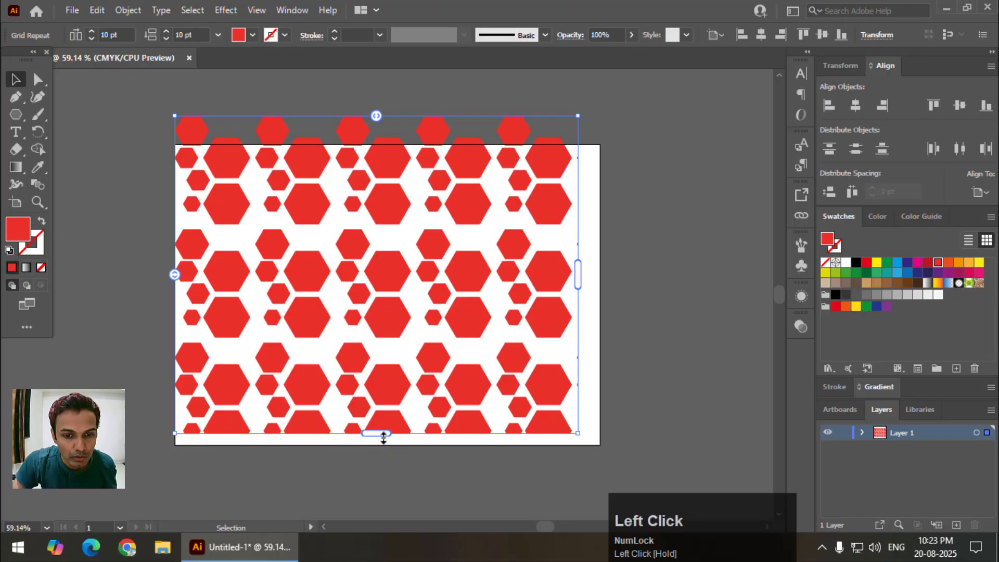
left_click_drag(383, 435, 386, 443)
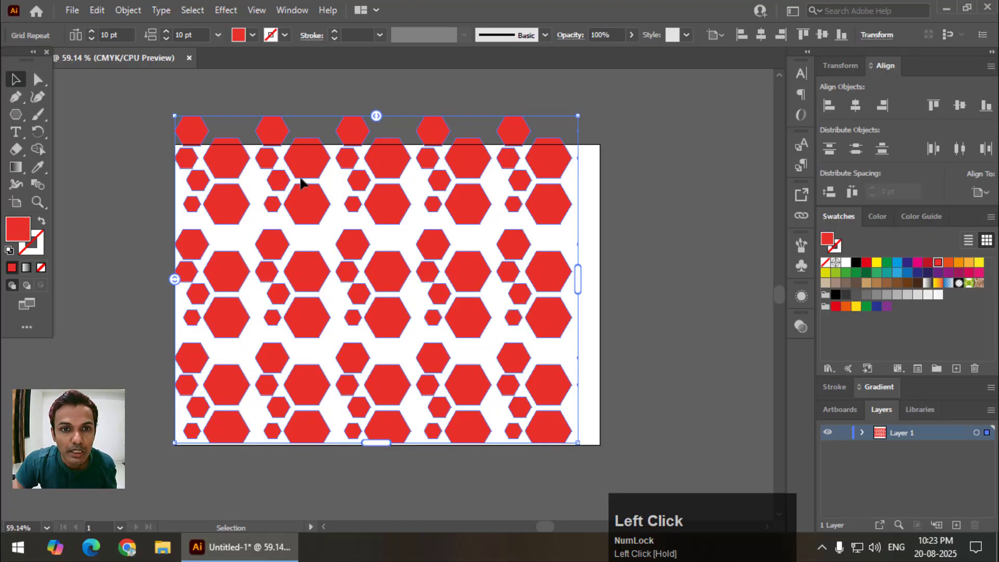
- Tighten the hexagon grid so the clusters interlock, with horizontal spacing of about -6.37 pt and vertical spacing of about -46 pt
left_click_drag(374, 117, 404, 138)
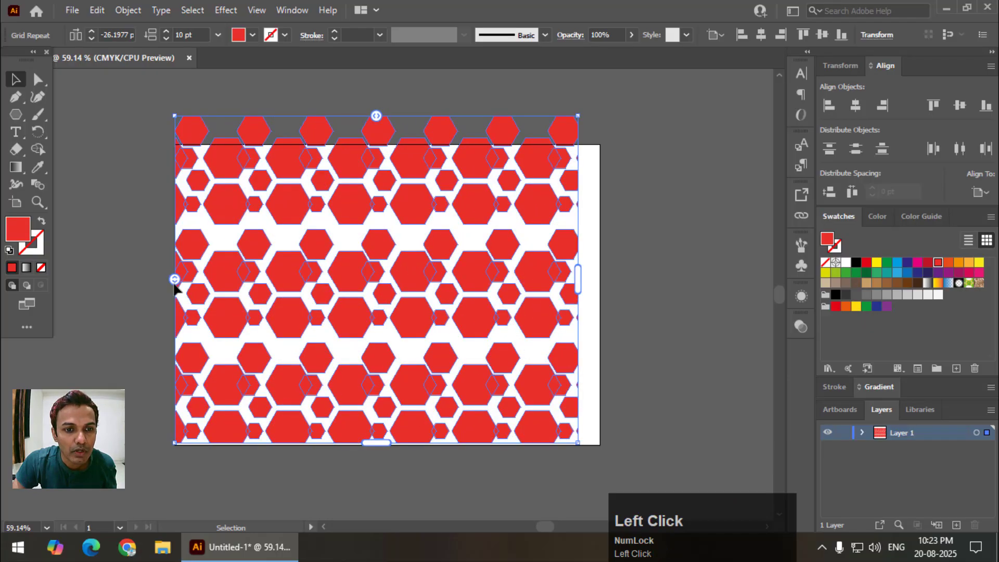
left_click_drag(175, 285, 178, 324)
left_click_drag(184, 275, 190, 203)
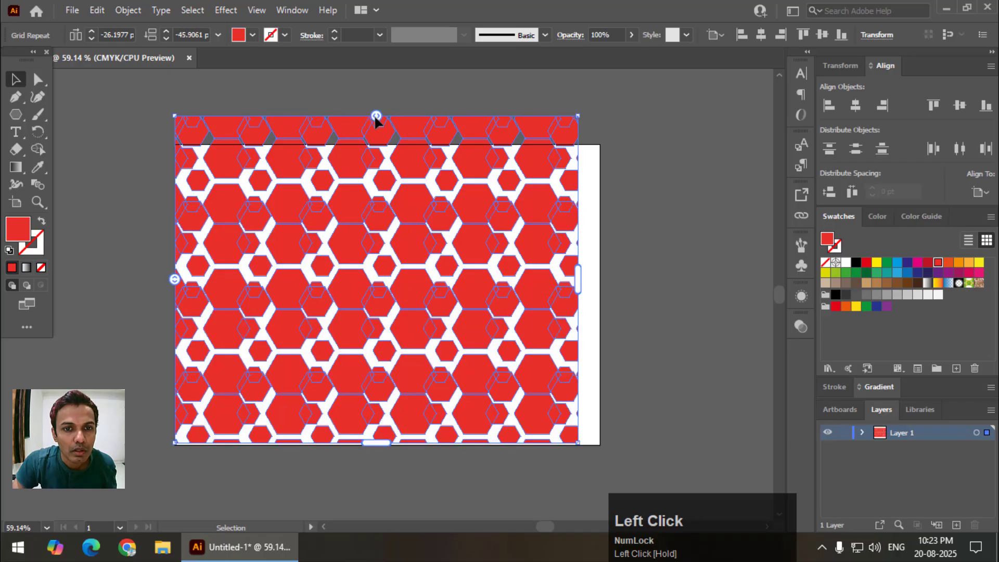
left_click_drag(377, 117, 394, 157)
left_click(414, 90)
left_click(385, 124)
left_click(440, 101)
- Expand the hexagon grid repeat into editable artwork
left_click(138, 8)
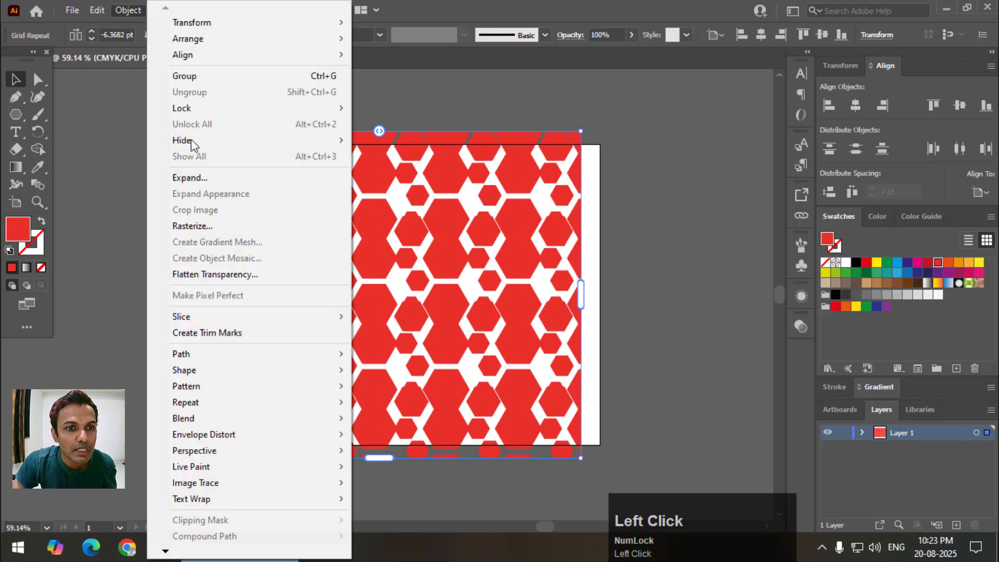
left_click(254, 175)
left_click(465, 357)
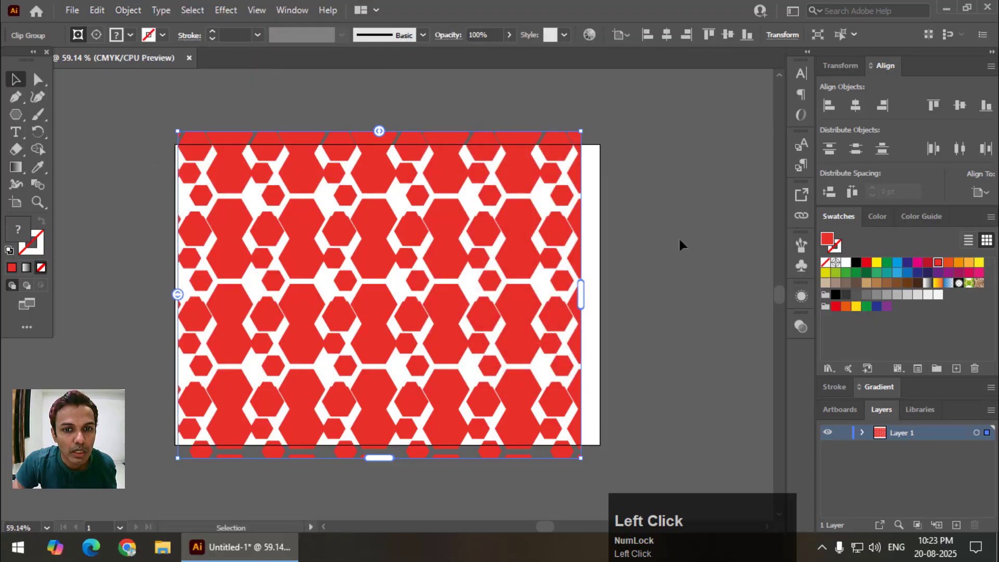
- Move the expanded hexagon pattern slightly down and to the left, and release its clipping mask
left_click(679, 236)
mouse_move(469, 190)
left_mouse_down()
mouse_move(446, 205)
mouse_move(456, 203)
left_mouse_up()
right_click(437, 190)
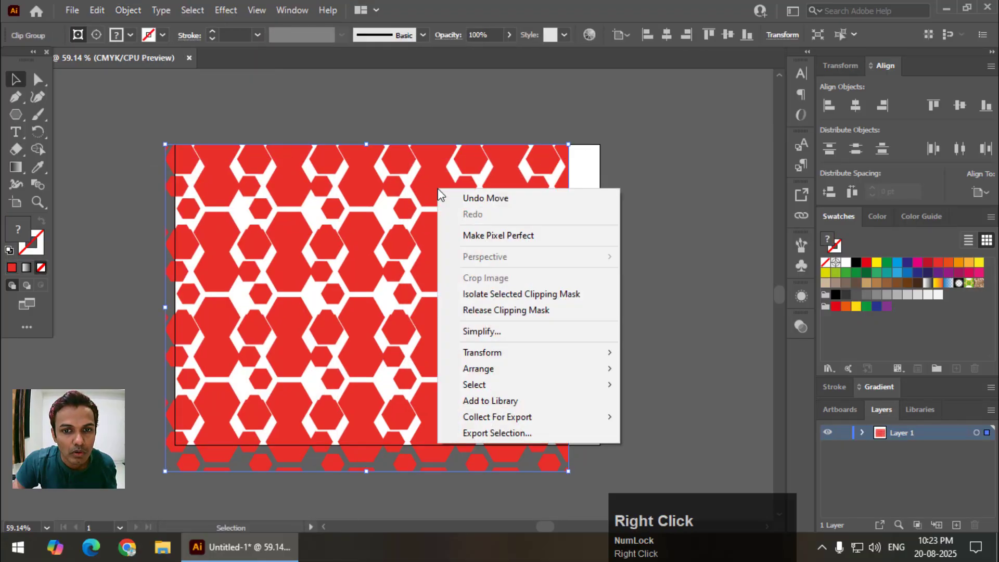
left_click(488, 312)
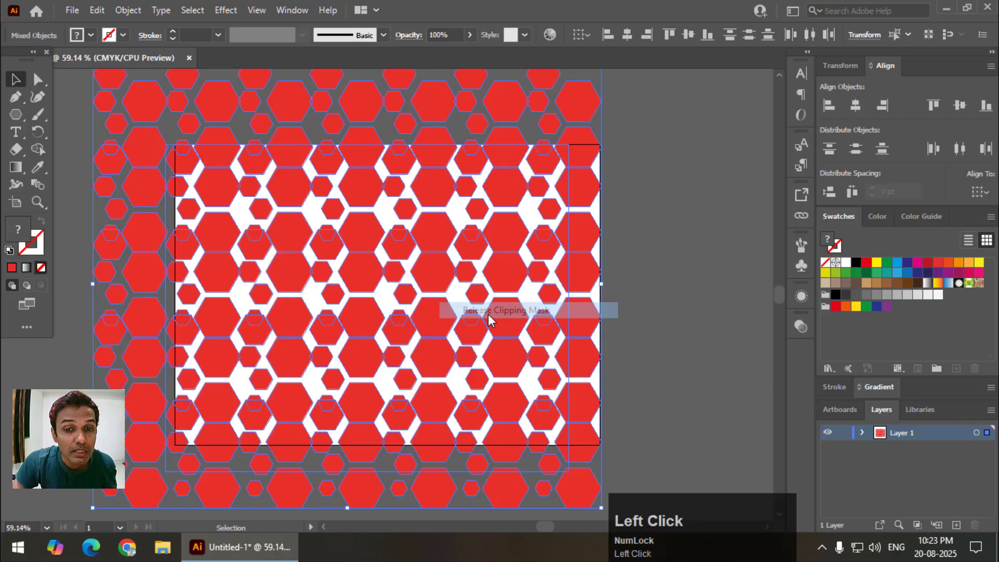
left_click(622, 247)
- Ungroup the released hexagon artwork
scroll(426, 220, "up", 3)
scroll(427, 221, "down", 1)
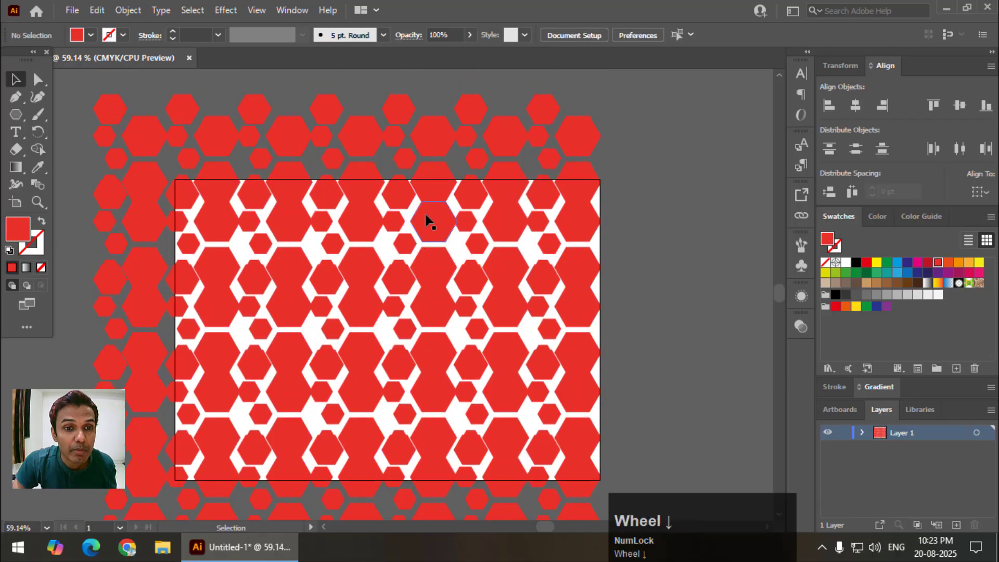
right_click(379, 227)
left_click(438, 345)
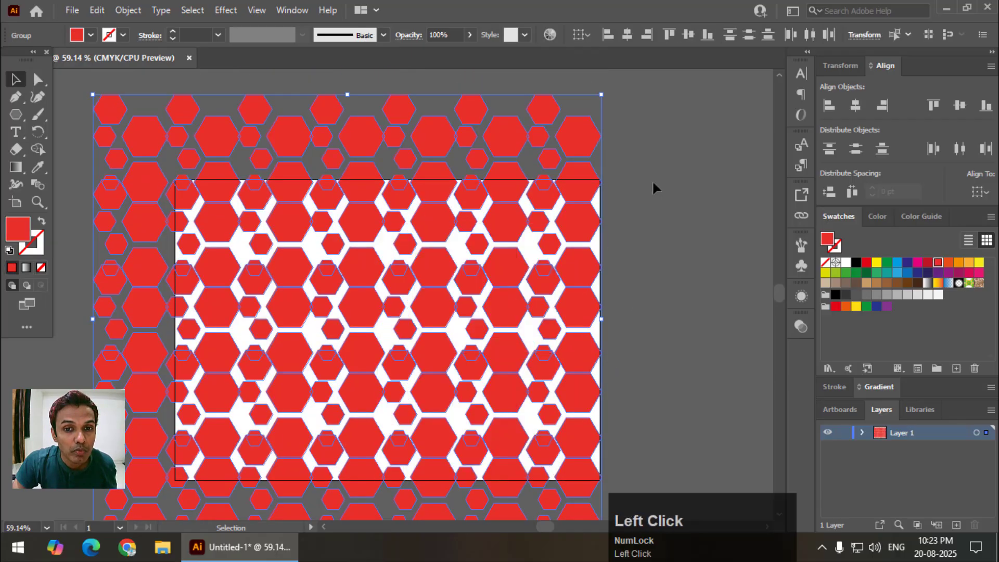
- Try a reduced opacity on the whole hexagon pattern, and undo it
left_click(645, 141)
left_click_drag(97, 491, 233, 164)
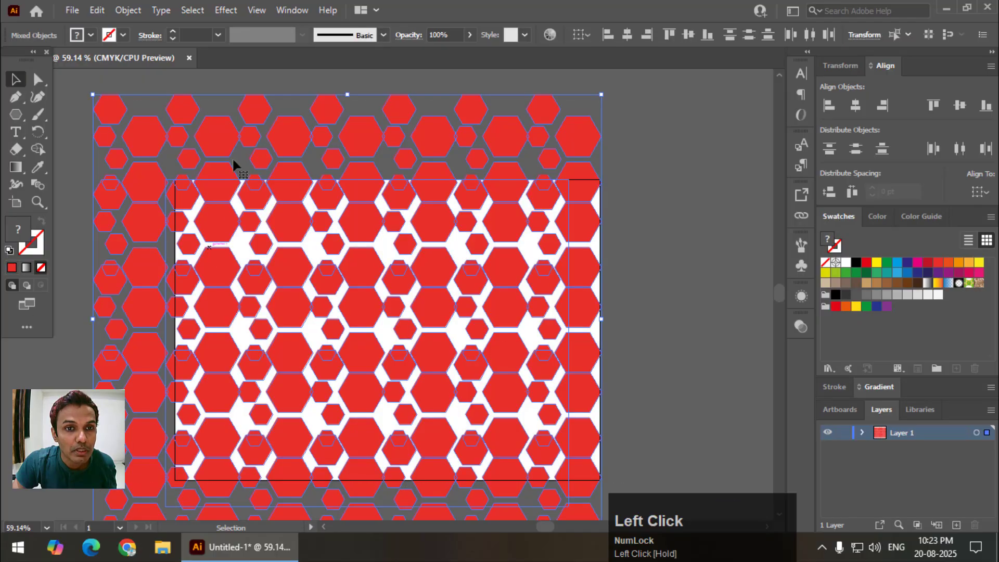
mouse_move(436, 45)
left_mouse_down()
mouse_move(444, 55)
mouse_move(436, 55)
left_mouse_up()
left_click(630, 133)
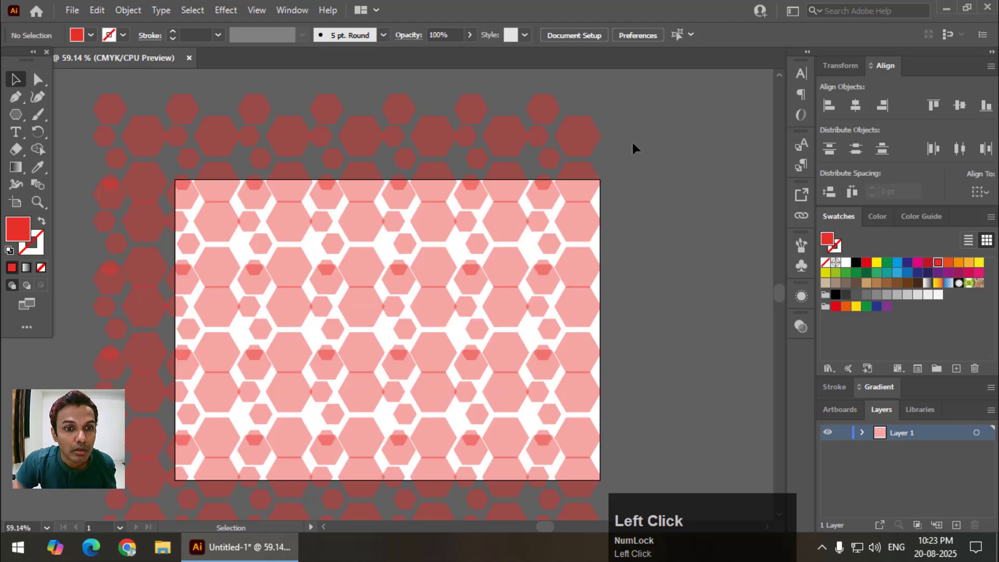
key("ctrl+z")
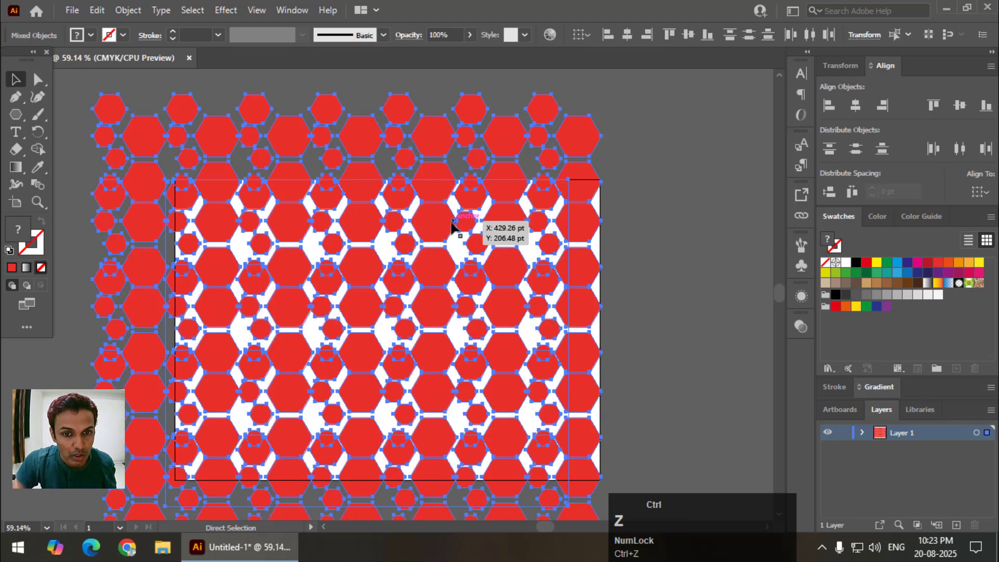
- Delete one hexagon cluster near the artboard's upper-right area
left_click(604, 238)
left_click(509, 273)
key("Delete")
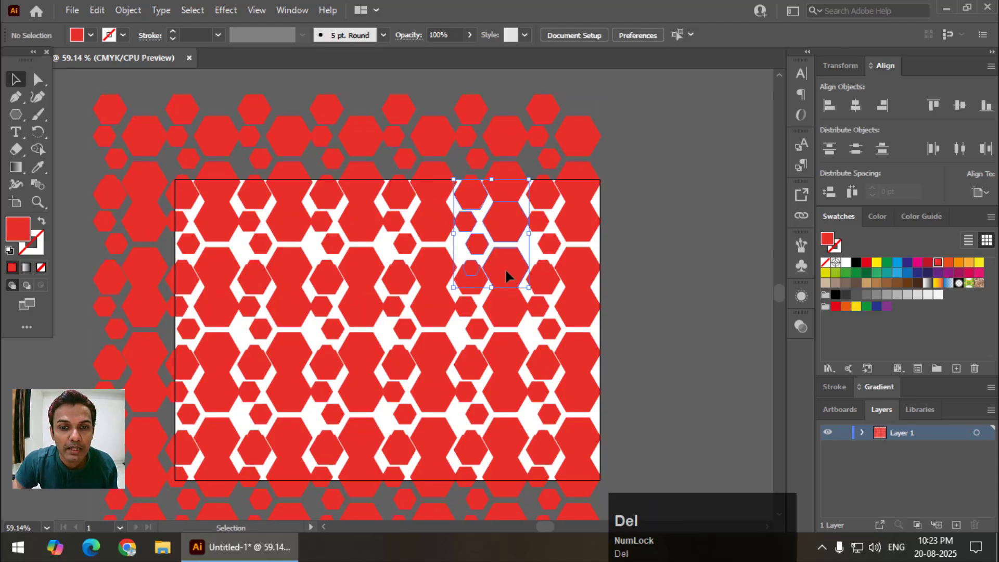
- Delete all the remaining hexagon artwork
key("ctrl+minus")
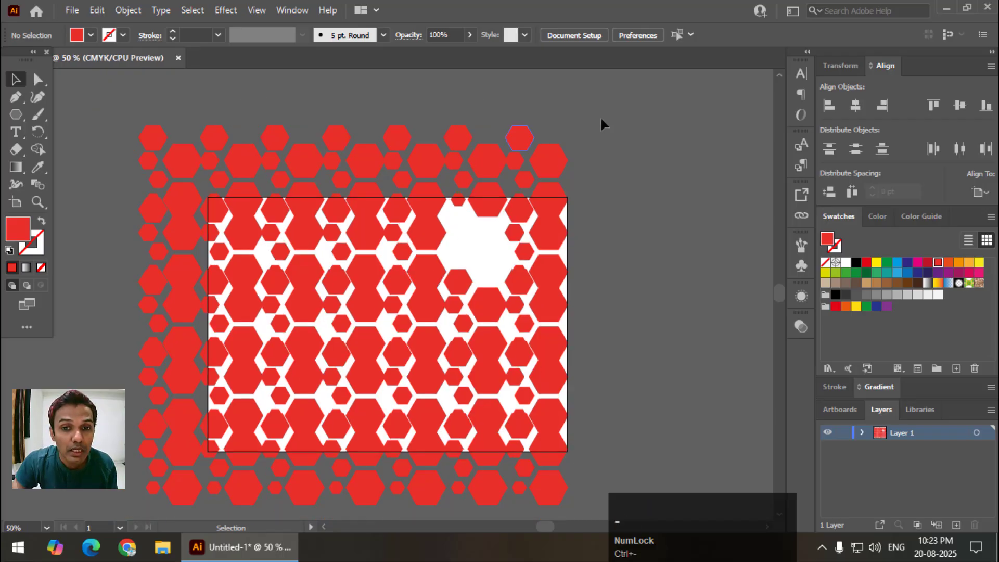
left_click_drag(602, 116, 135, 425)
key("Delete")
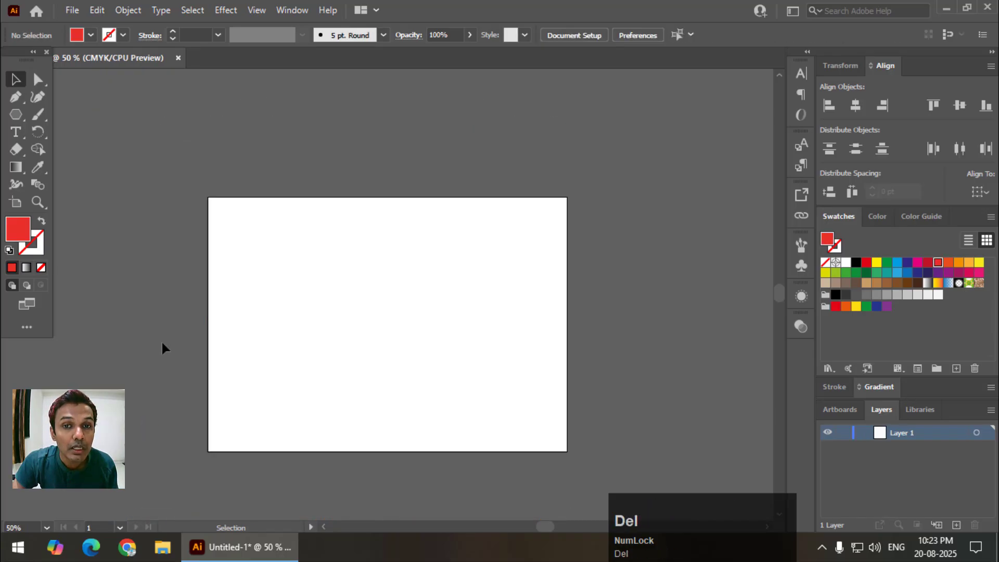
- Draw a red circle in the left half of the empty artboard with the Ellipse tool
key("ctrl+equal")
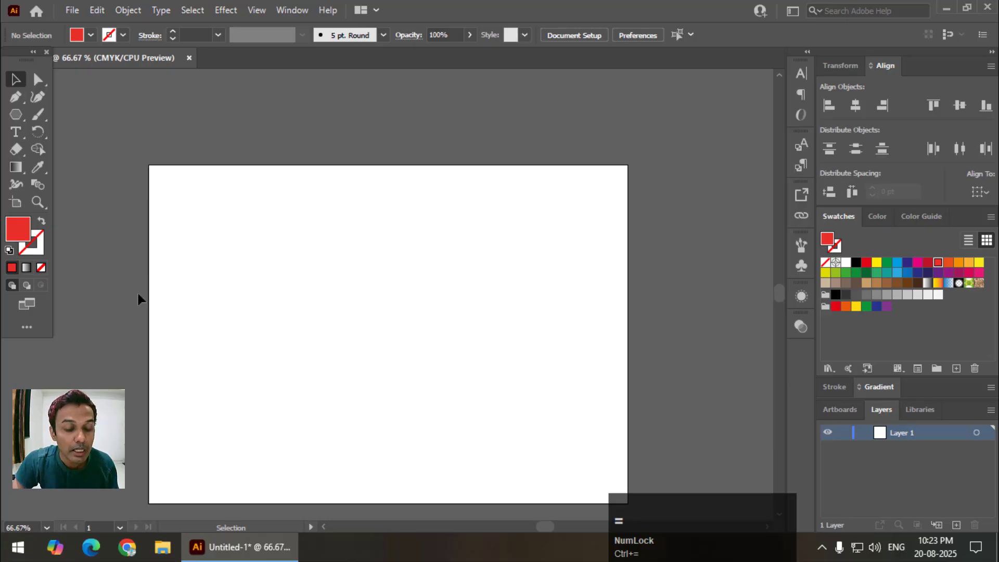
key("ctrl+0")
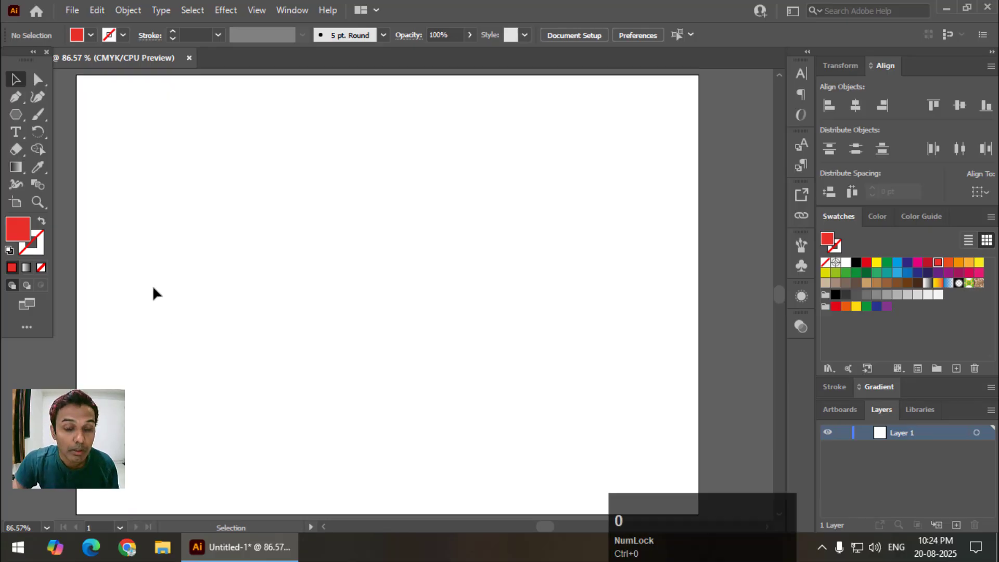
key("ctrl+minus")
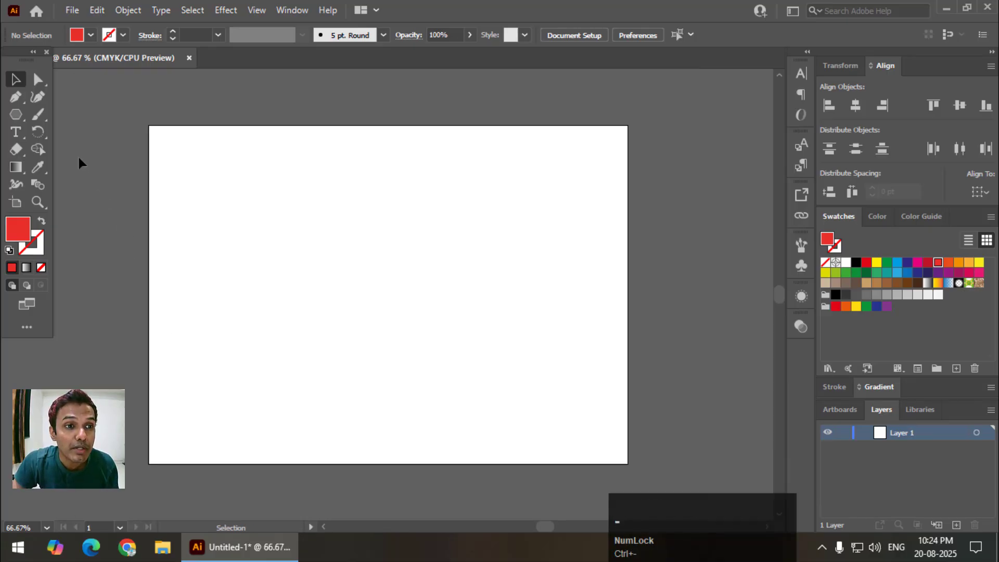
left_click(16, 116)
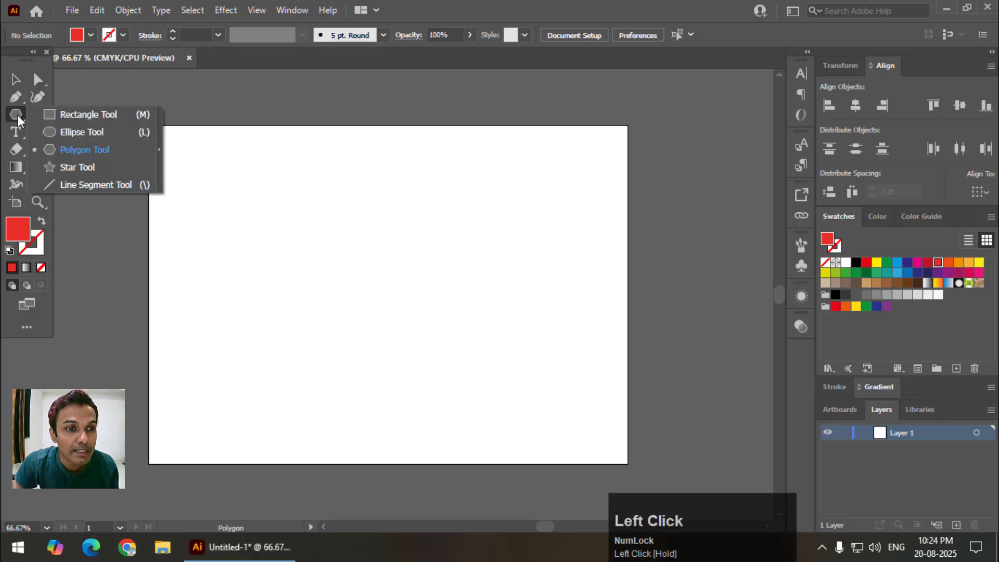
left_click_drag(55, 130, 67, 133)
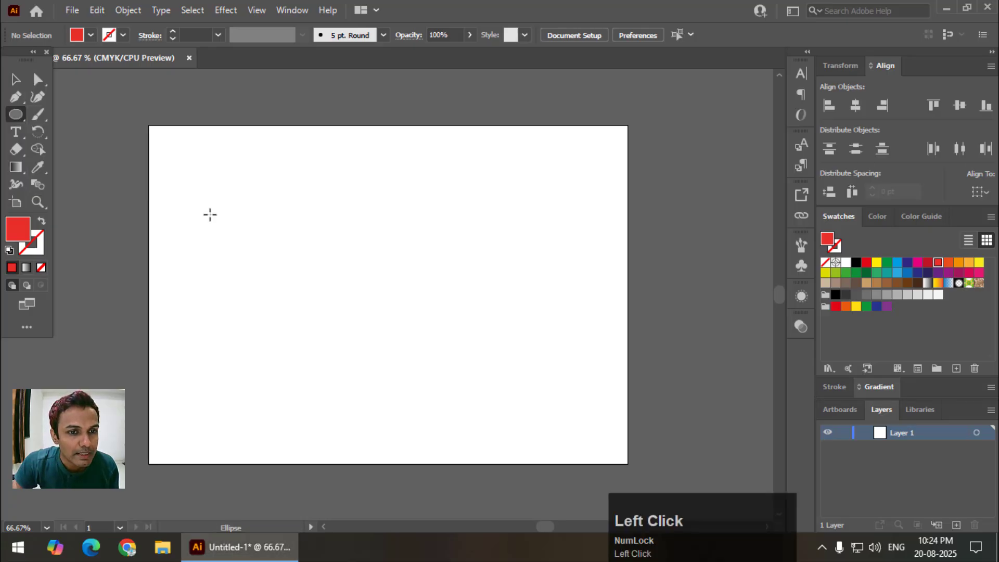
left_click_drag(203, 214, 318, 317)
left_click(16, 79)
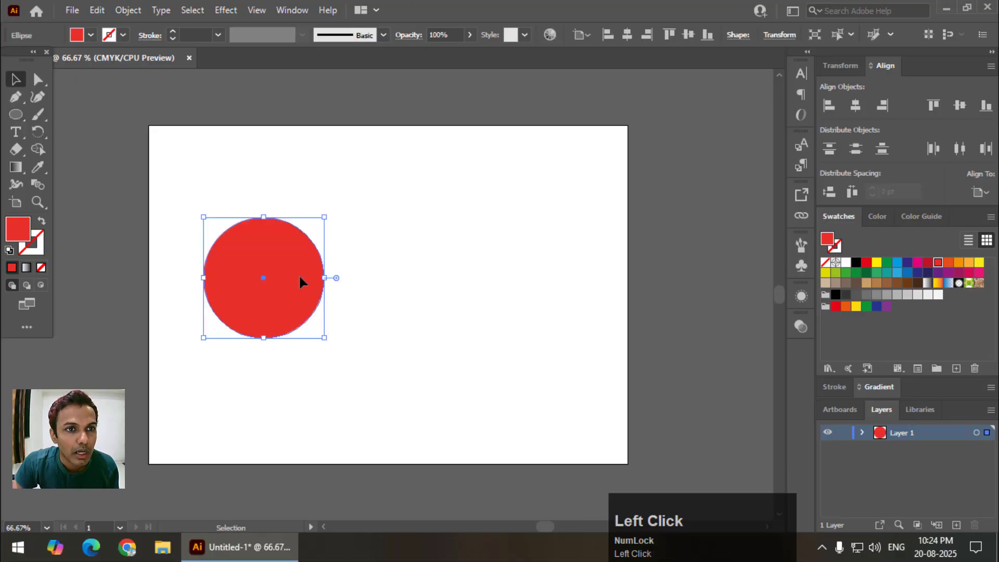
- Turn the red circle into a Mirror repeat
left_click(129, 10)
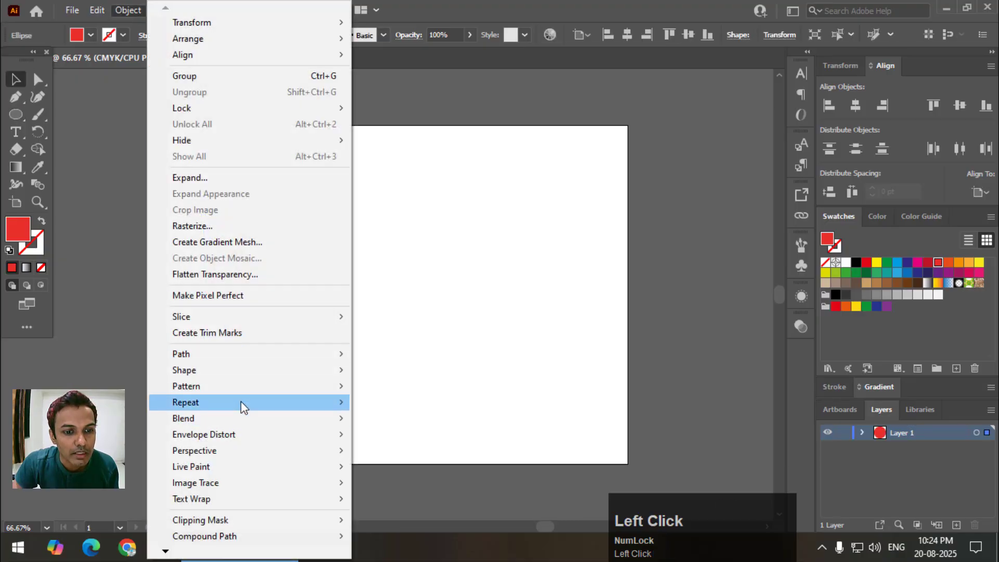
mouse_move(291, 402)
left_click(403, 441)
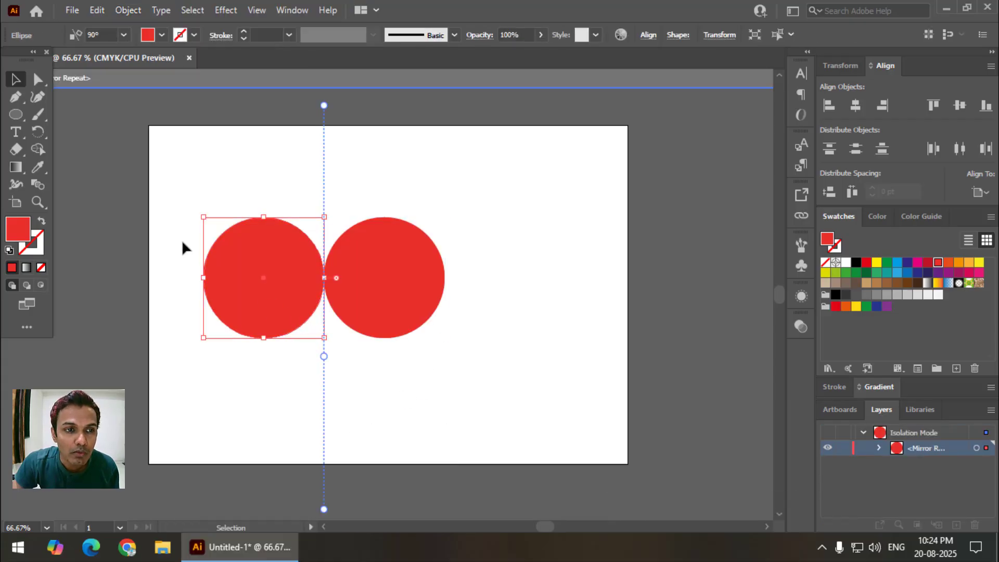
- Reshape the original circle of the mirror repeat into a pointed, wing-like form by moving its left, upper and lower anchor points and handles
left_click(37, 79)
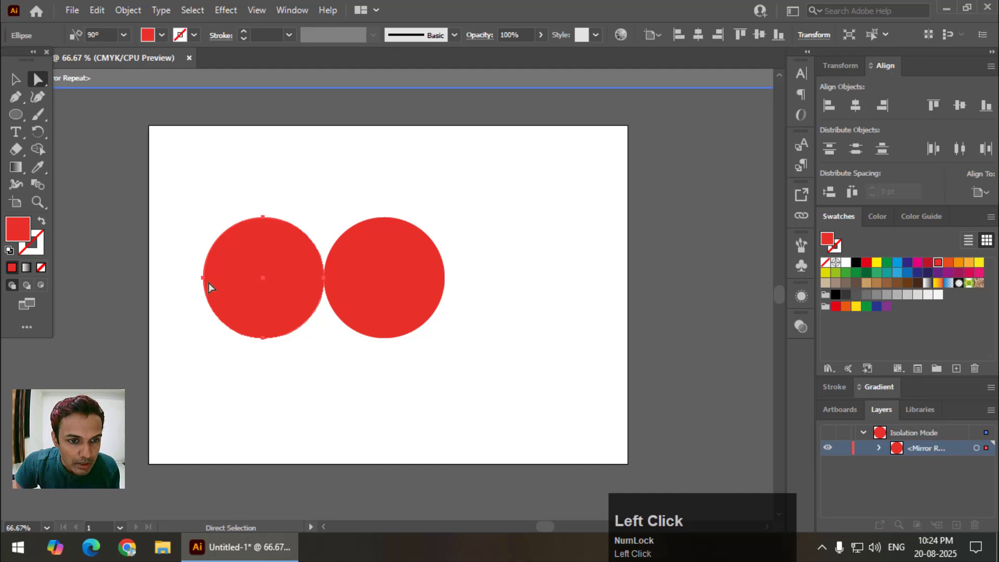
left_click_drag(203, 278, 185, 271)
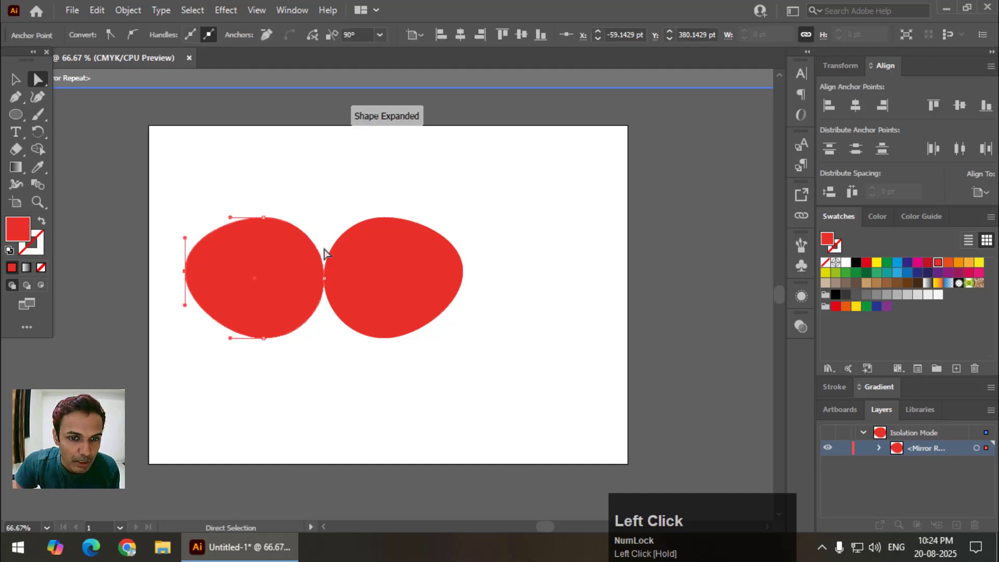
left_click(196, 260)
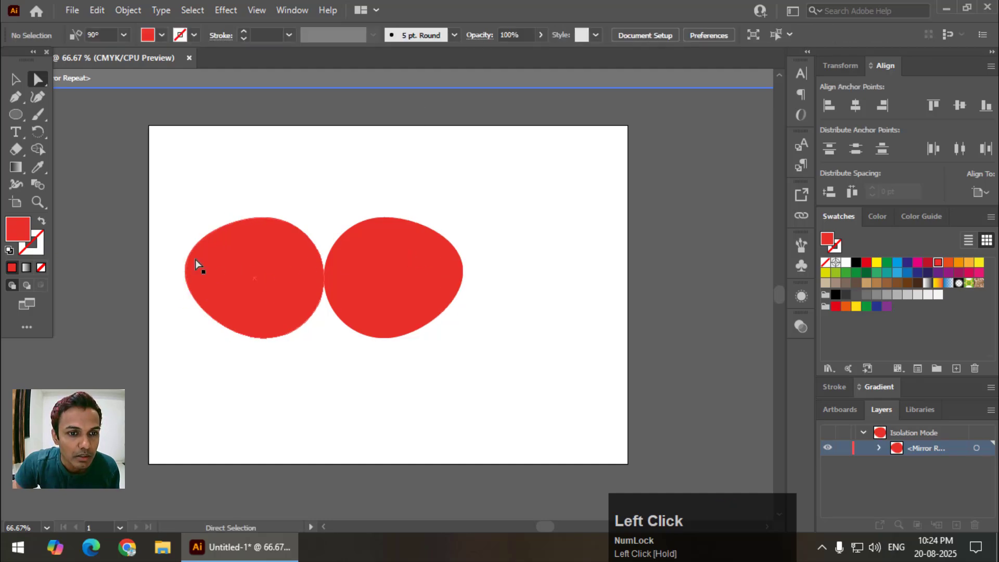
left_click_drag(185, 272, 166, 317)
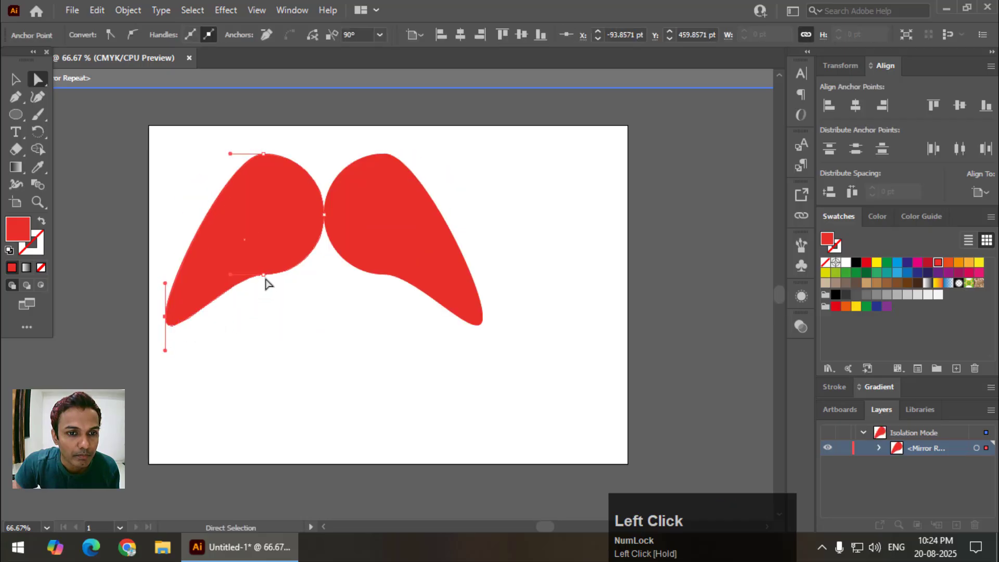
left_click_drag(263, 274, 289, 388)
left_click_drag(214, 240, 251, 261)
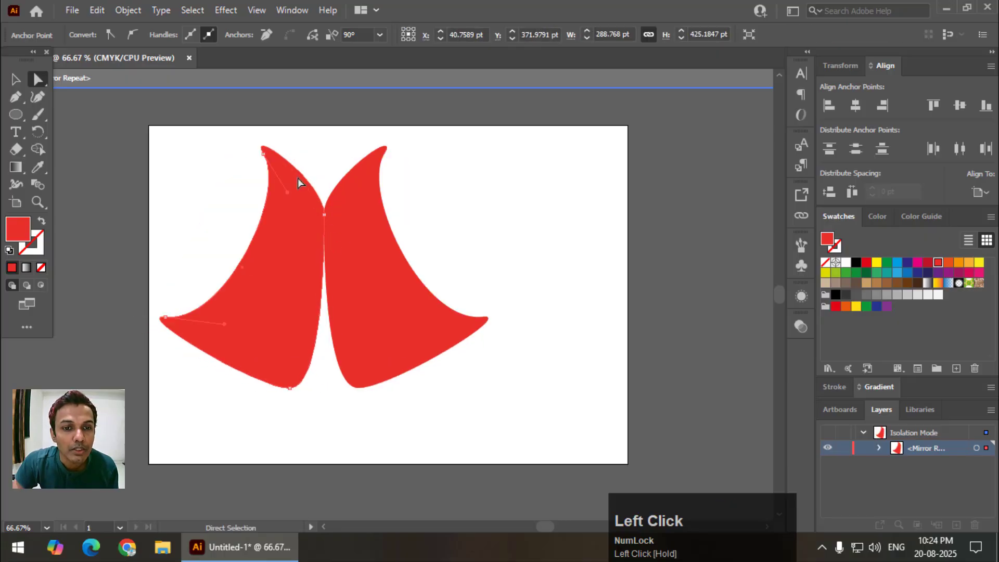
- Delete the wing-like shape from inside the mirror repeat, keeping the mirror axis active
left_click(20, 98)
left_click(76, 98)
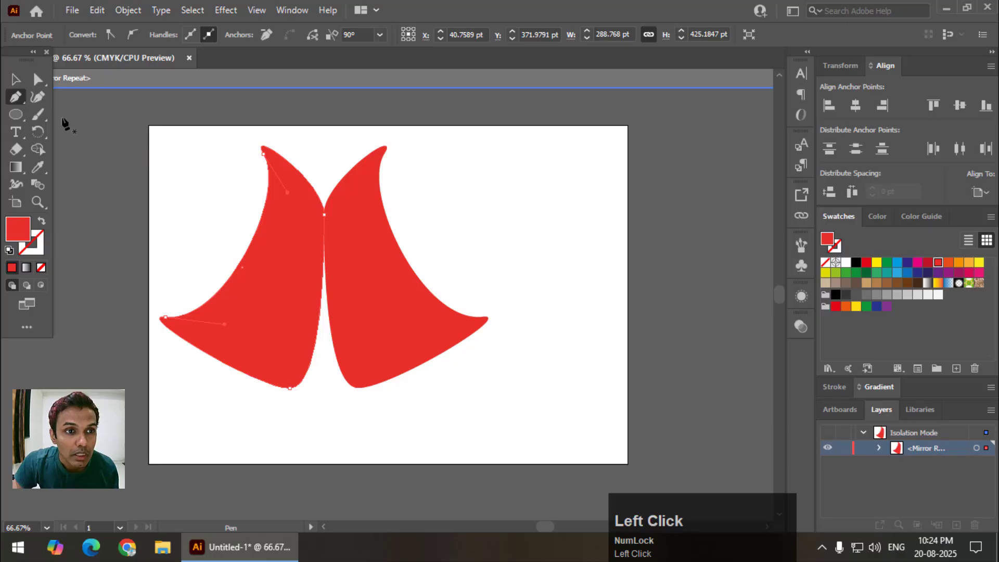
left_click(9, 81)
left_click(239, 255)
key("Delete")
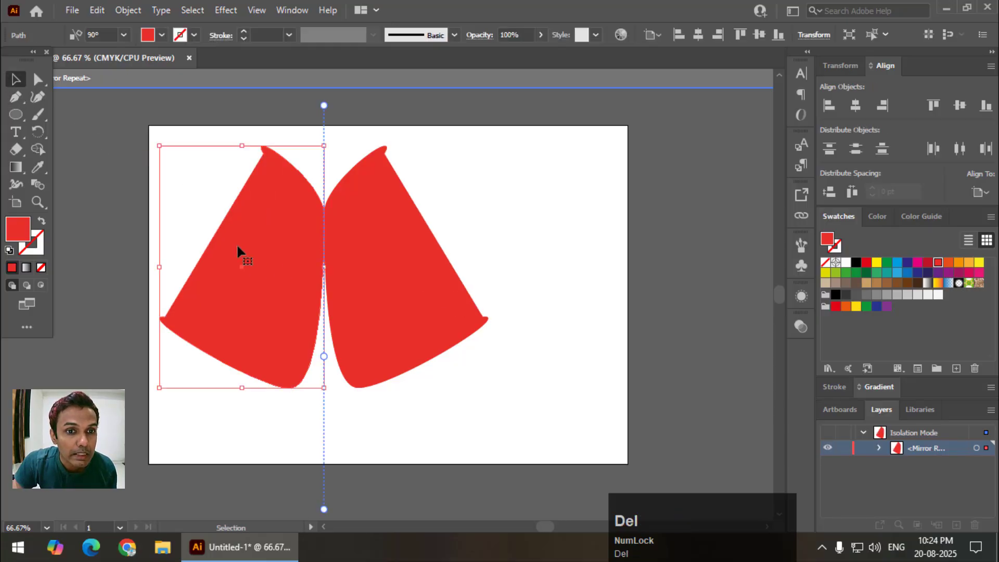
left_click(219, 213)
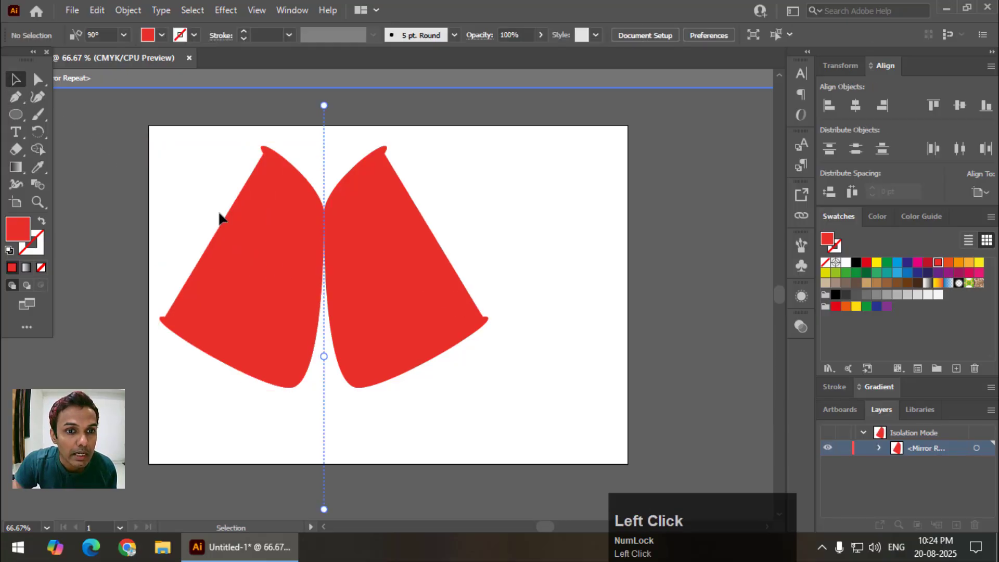
left_click(245, 230)
key("Delete")
- Draw a straight-edged, zigzag half-silhouette with the Pen tool on the left side of the mirror axis, starting and closing on the axis
left_click(15, 99)
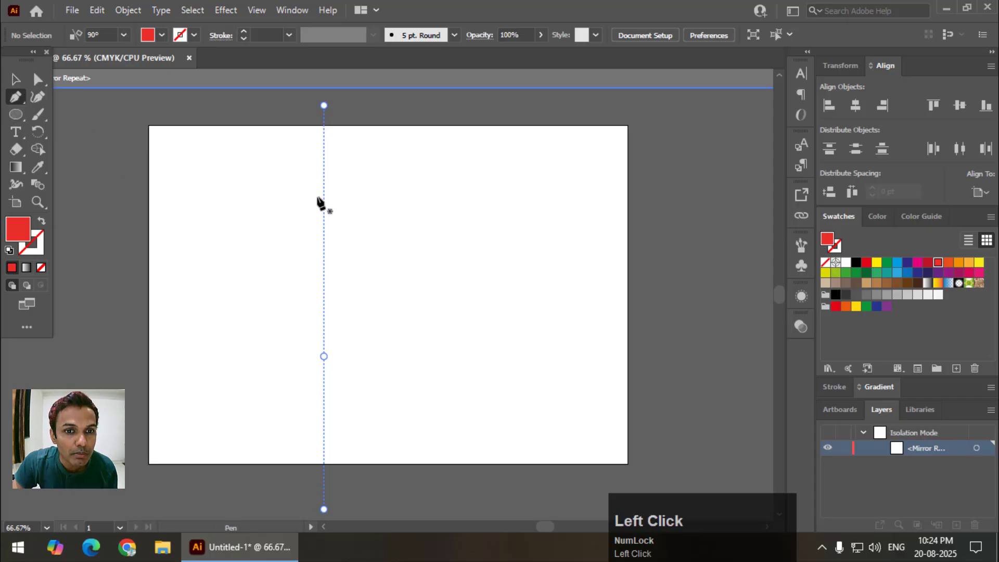
left_click(323, 179)
left_click(224, 151)
left_click(253, 216)
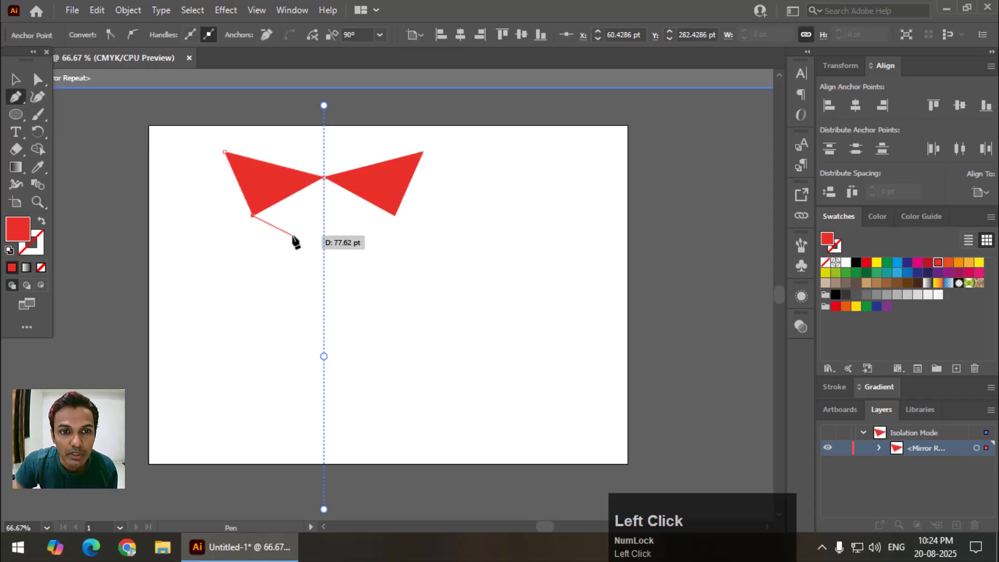
left_click(293, 235)
left_click(178, 236)
left_click(241, 290)
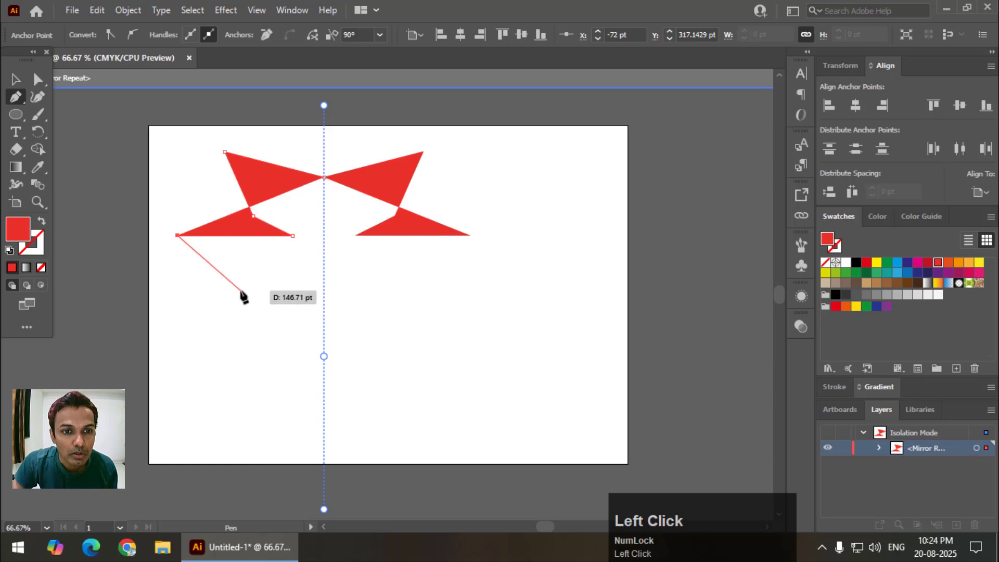
left_click(324, 335)
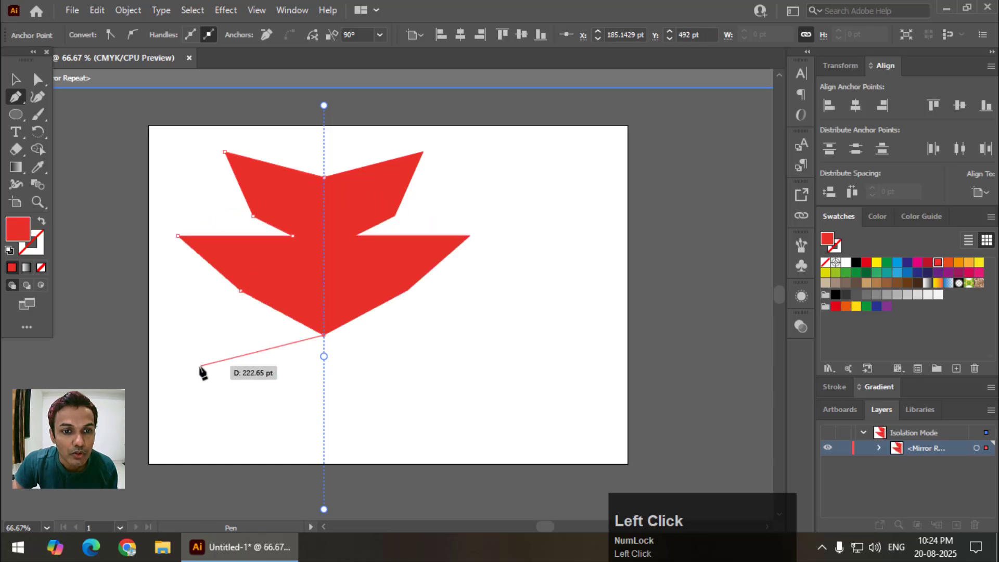
left_click(200, 366)
left_click(212, 420)
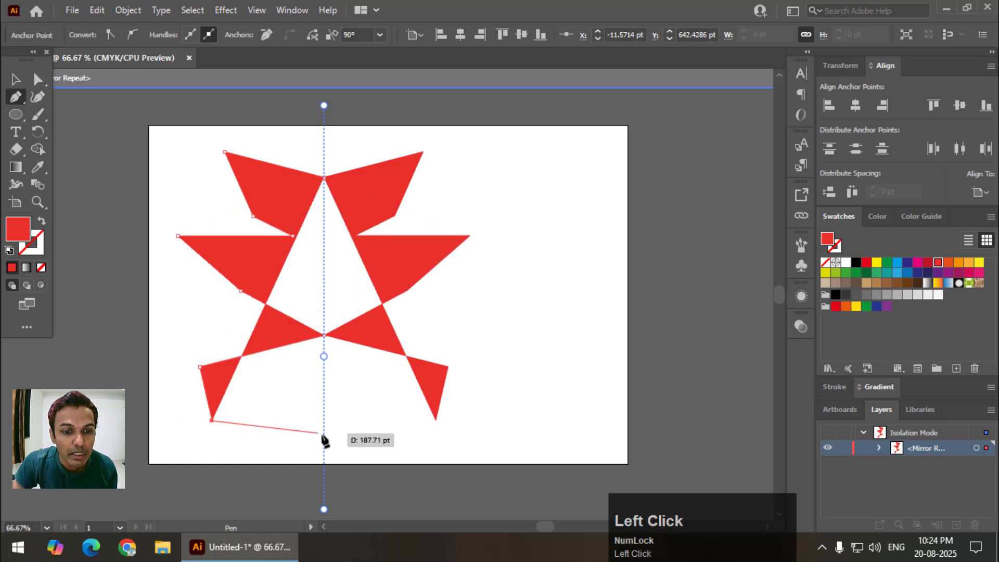
left_click(323, 433)
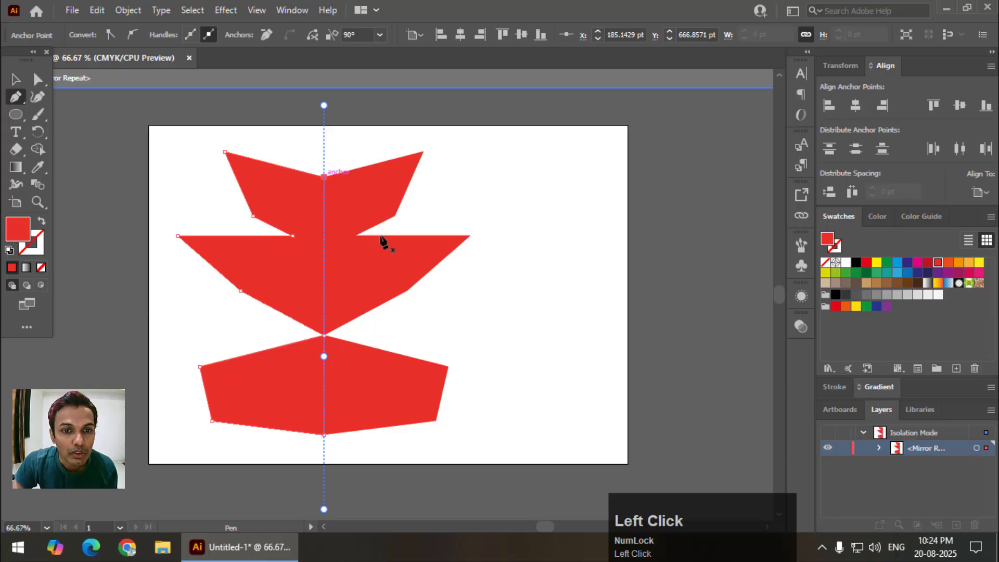
- Lower the middle wing's outer tip by about 82 pt, reshape its lower edge into a rounded inward corner, and exit isolation mode
left_click(33, 82)
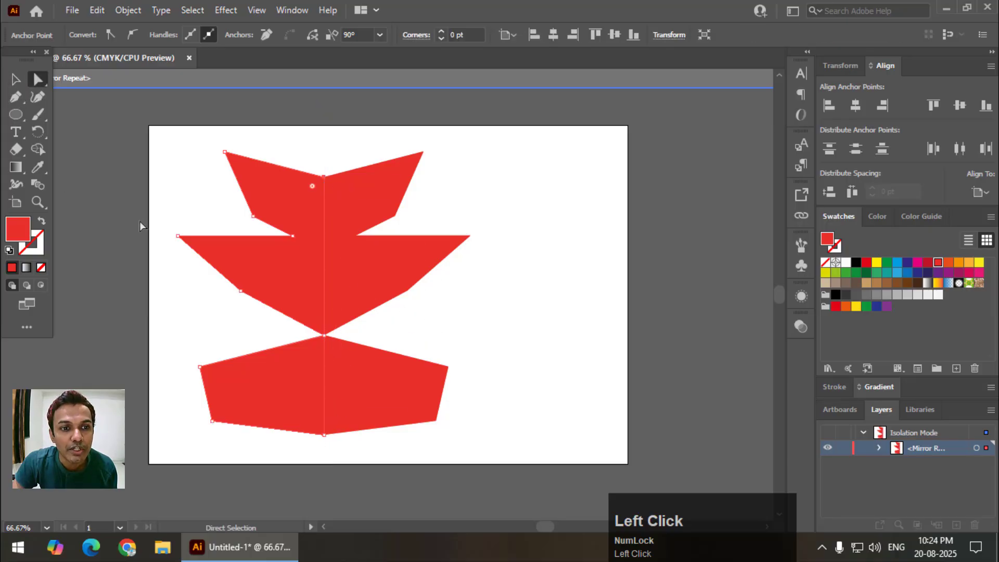
left_click_drag(177, 237, 169, 284)
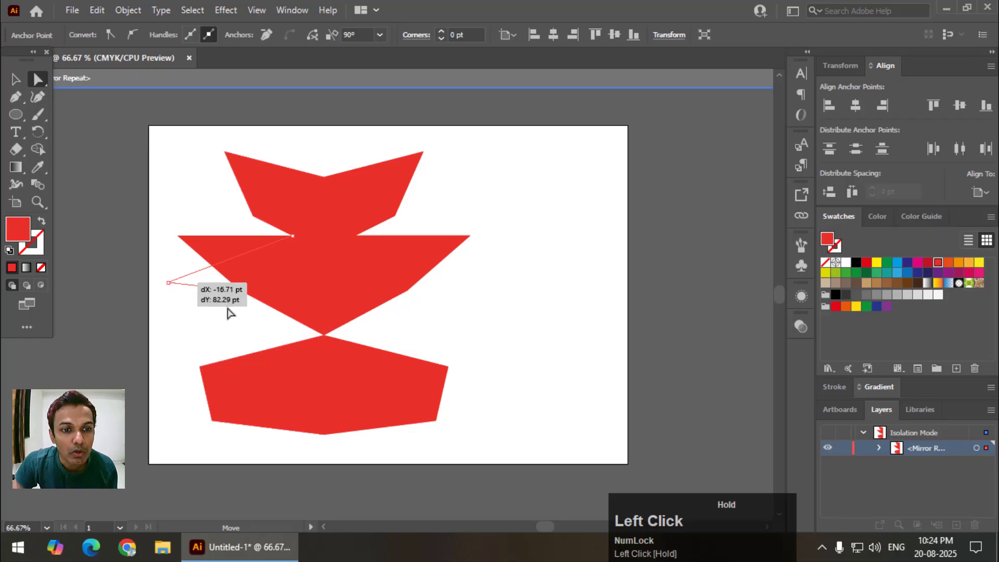
left_click_drag(243, 293, 267, 314)
left_click(480, 284)
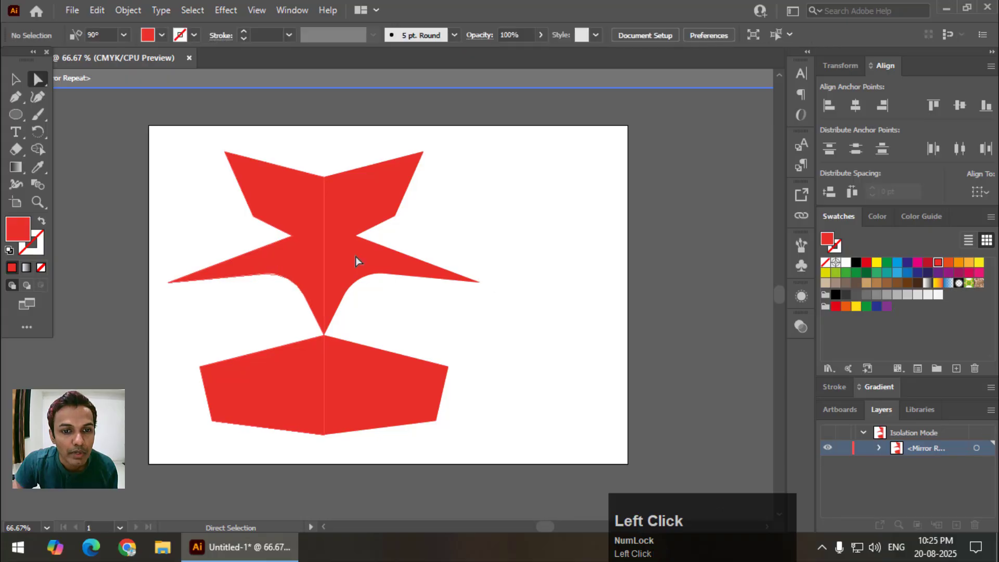
key("Escape")
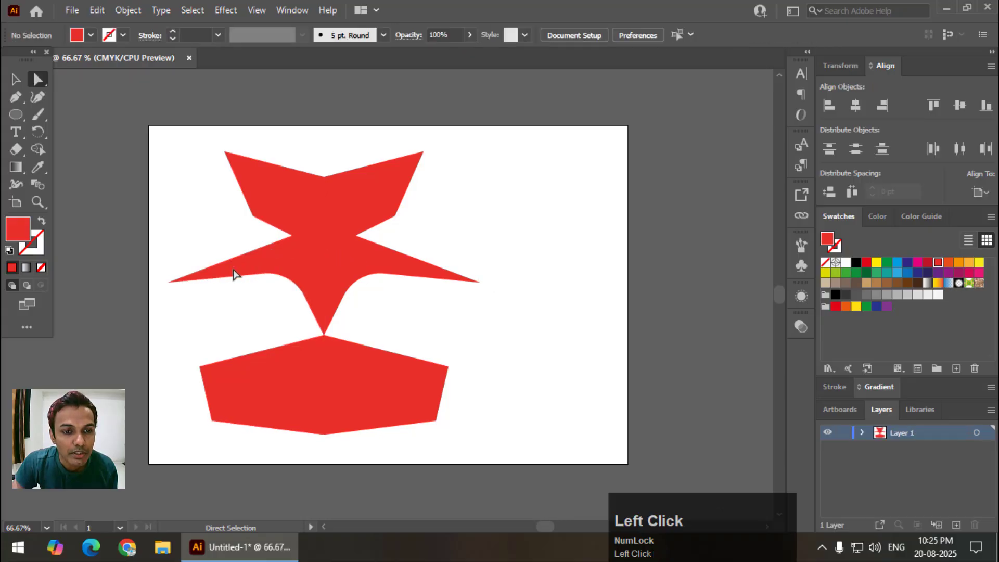
- Move the whole mirrored artwork slightly downward on the artboard
left_click(14, 80)
left_click(323, 245)
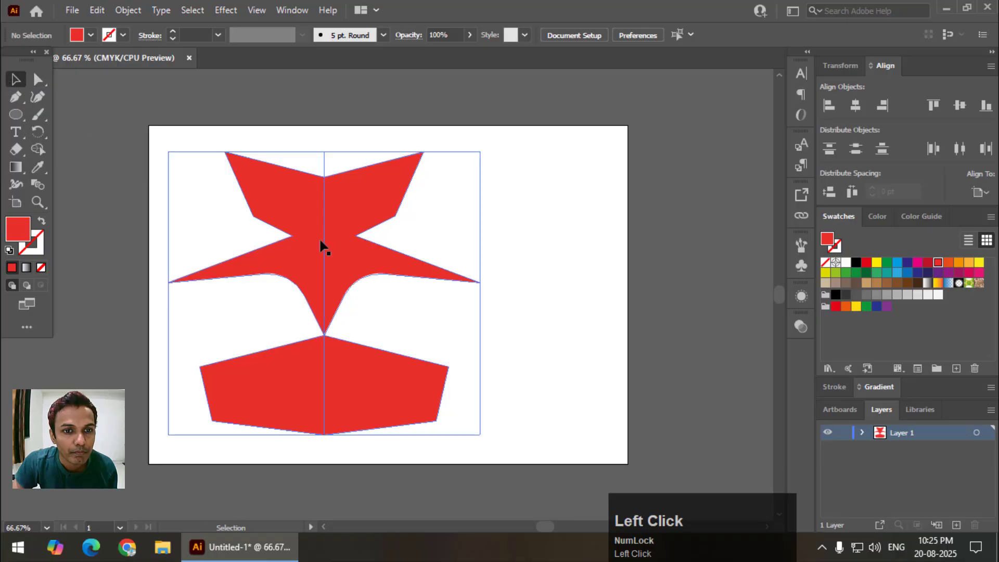
left_click_drag(323, 245, 329, 242)
- Expand the mirror repeat into regular artwork and ungroup its two halves
left_click(128, 10)
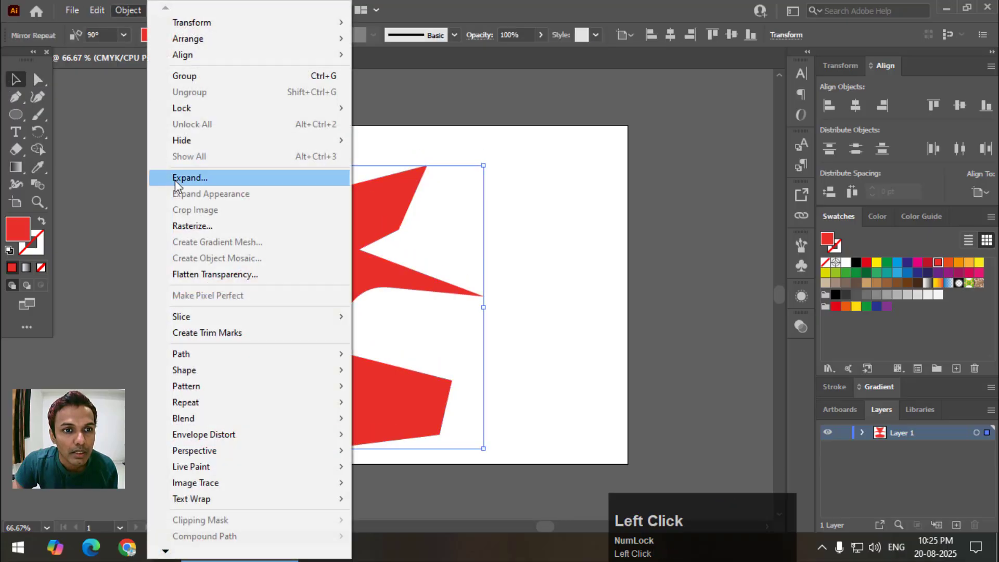
left_click(176, 179)
left_click(467, 363)
right_click(360, 279)
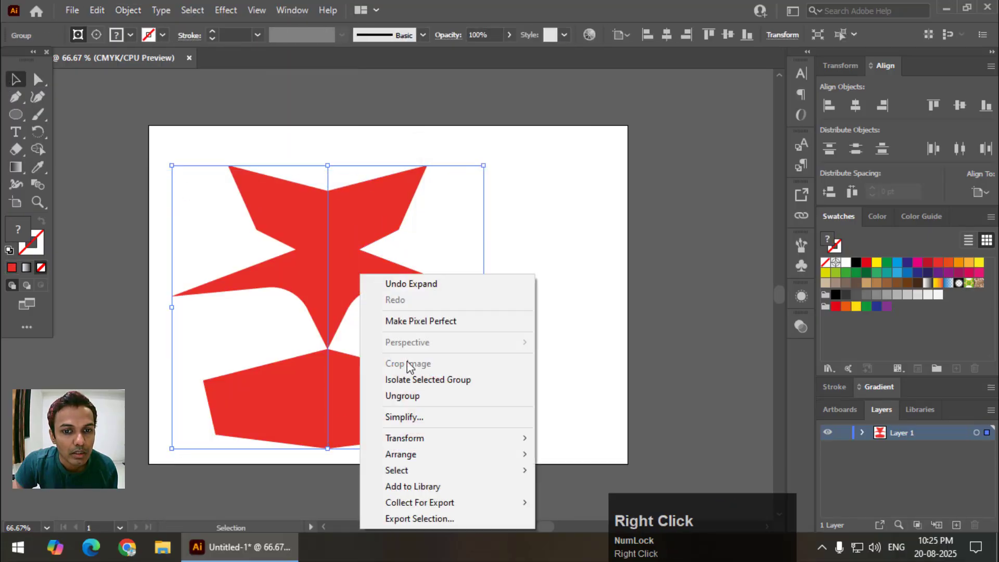
left_click(393, 395)
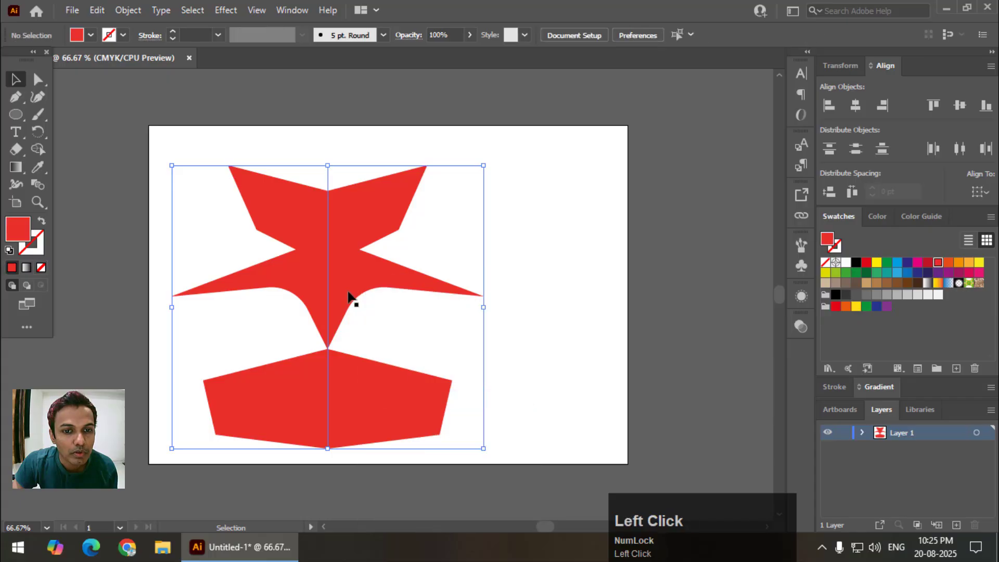
- Move the right half a short distance away from the left half, undo the move, and deselect it
left_click_drag(361, 291, 392, 290)
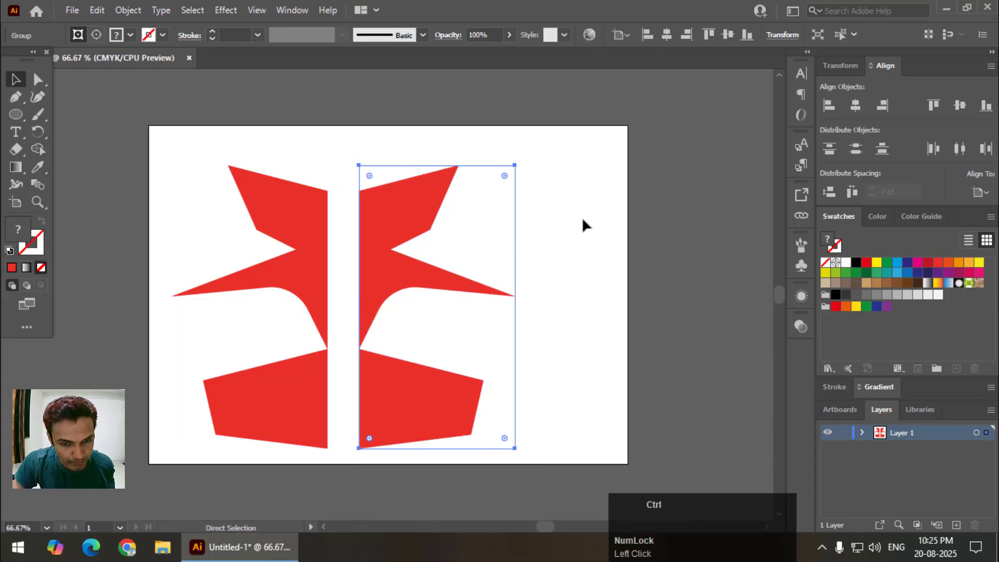
key("ctrl+z")
left_click(569, 185)
- Select both halves of the artwork, view the Repeat Options dialog, and close it without applying anything
left_click_drag(329, 355, 163, 220)
left_click(128, 10)
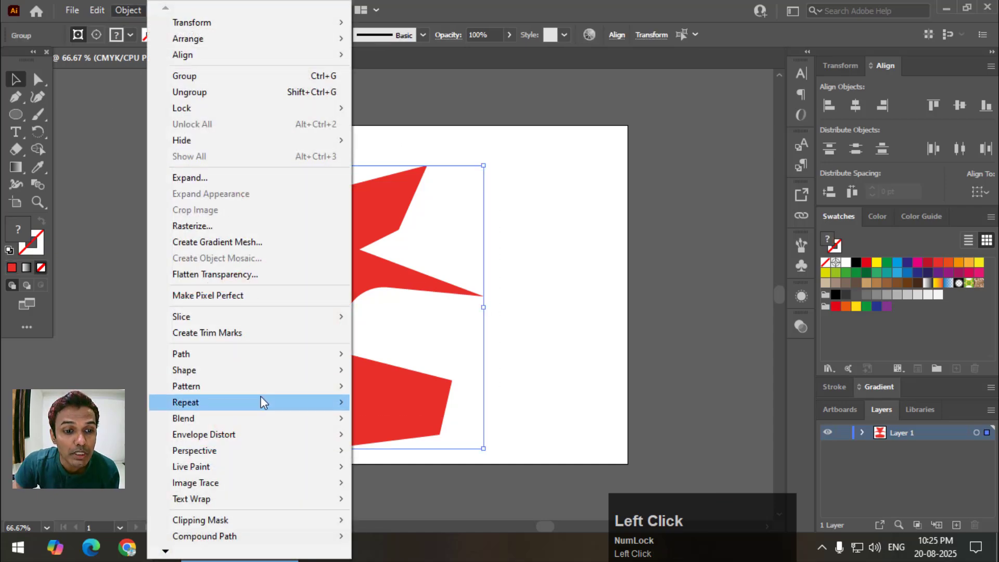
mouse_move(260, 402)
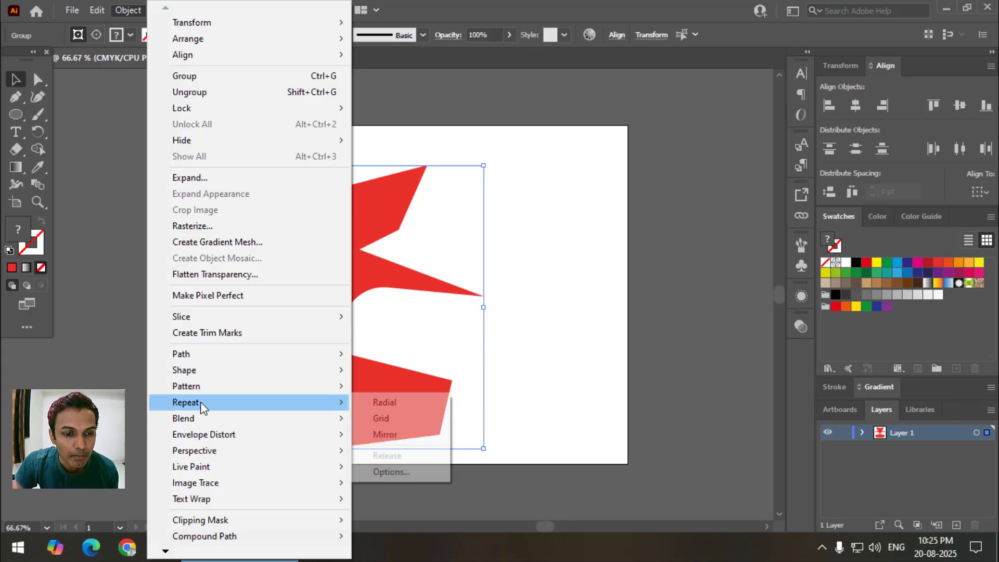
left_click(401, 472)
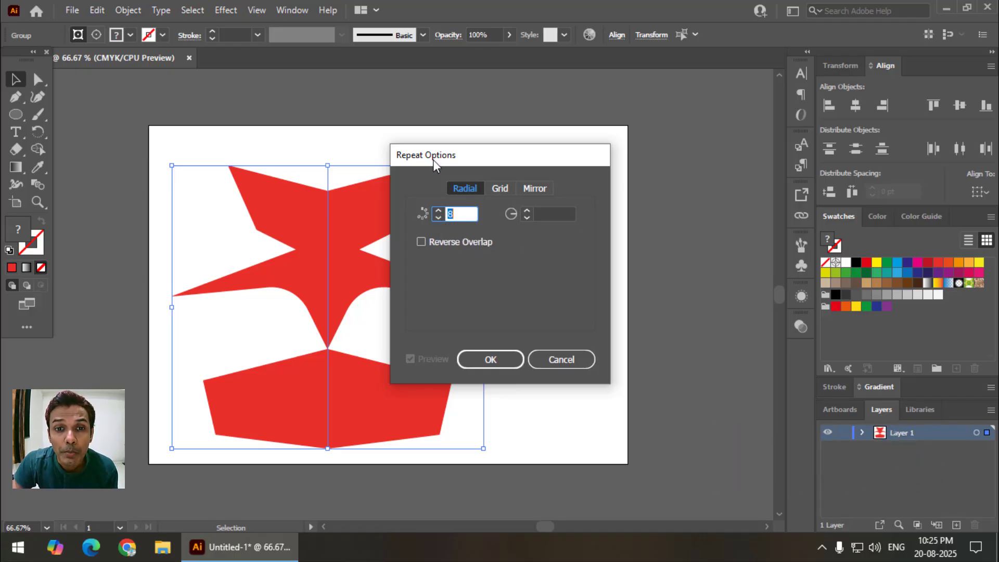
left_click(554, 360)
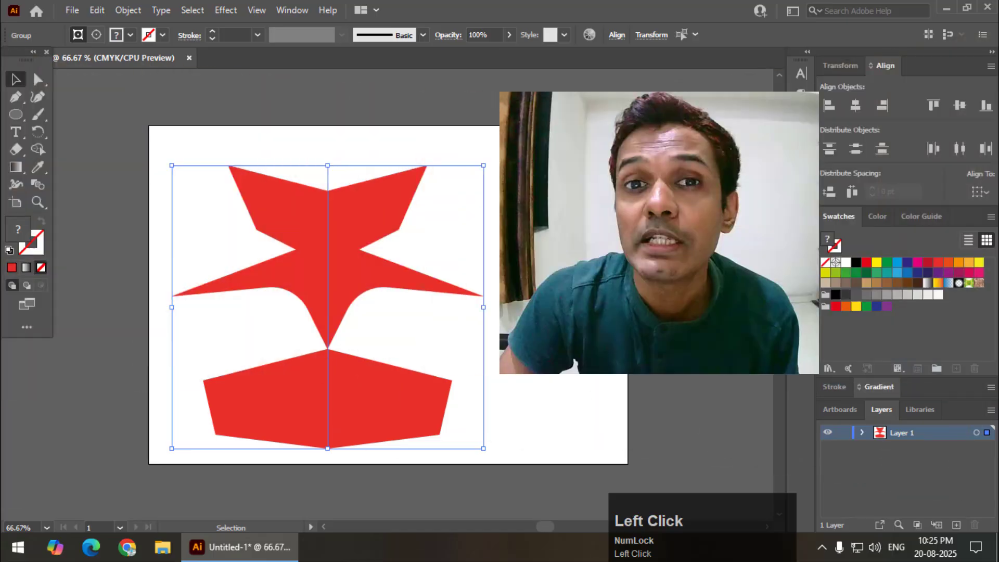